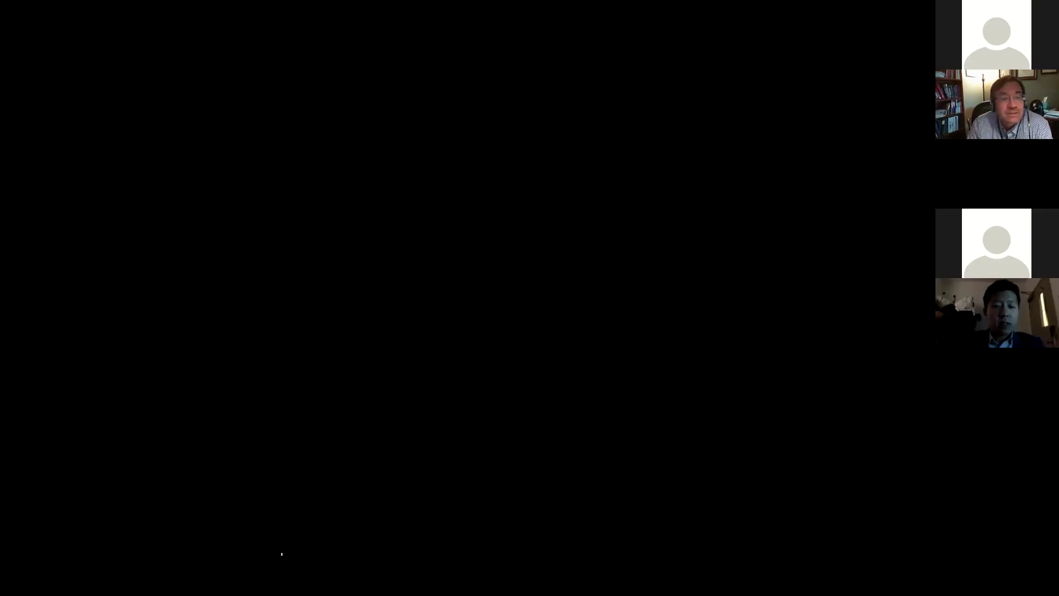
# Page up through the fused PET/CT axial slices to the neck, then back down to the upper abdomen and stomach
pyautogui.scroll(3, 586, 396)
pyautogui.scroll(5, 584, 396)
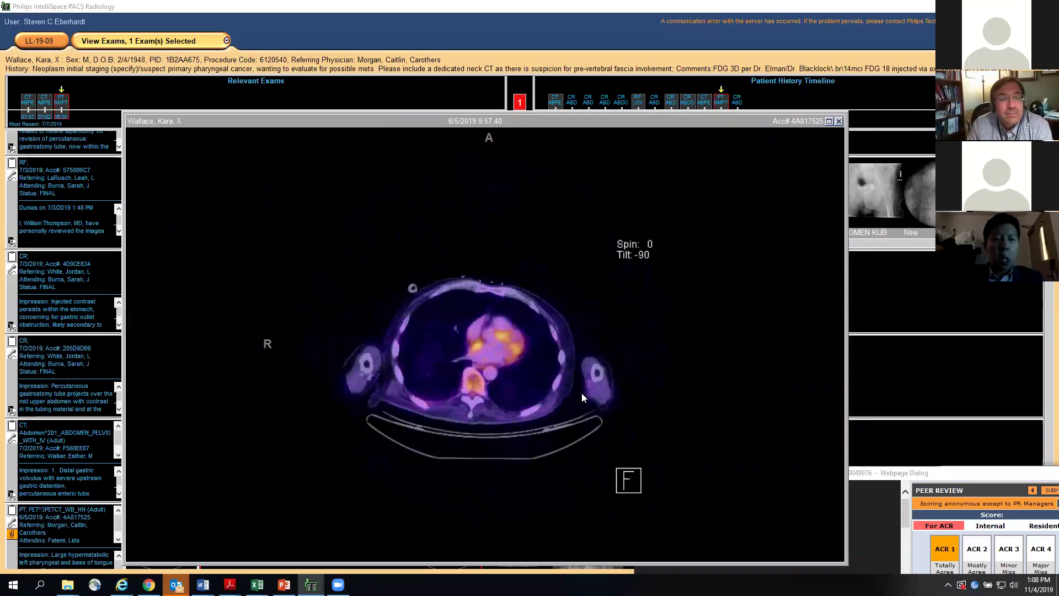
pyautogui.scroll(5, 583, 395)
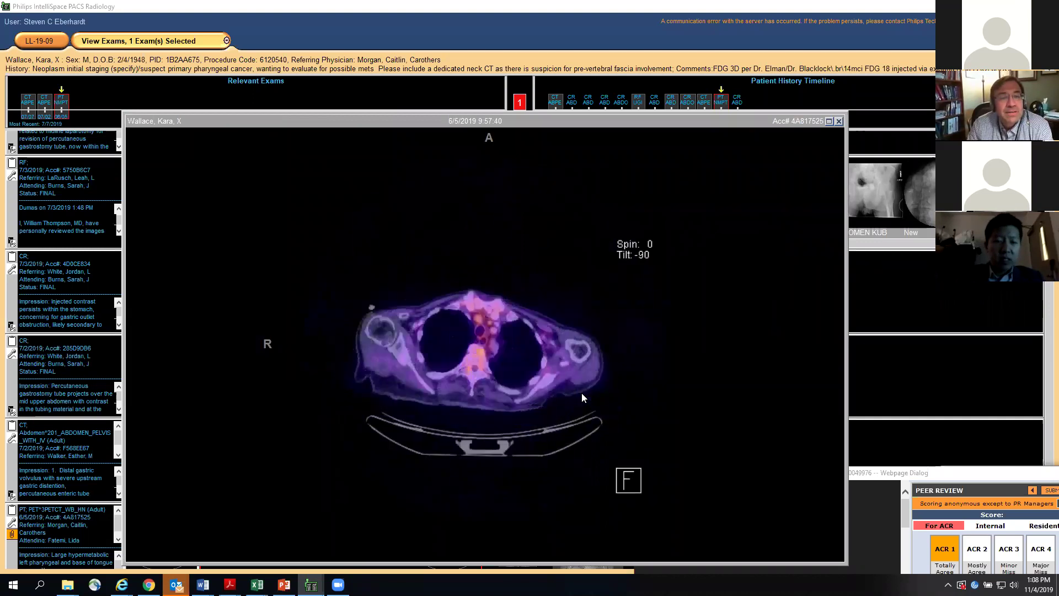
pyautogui.scroll(4, 583, 398)
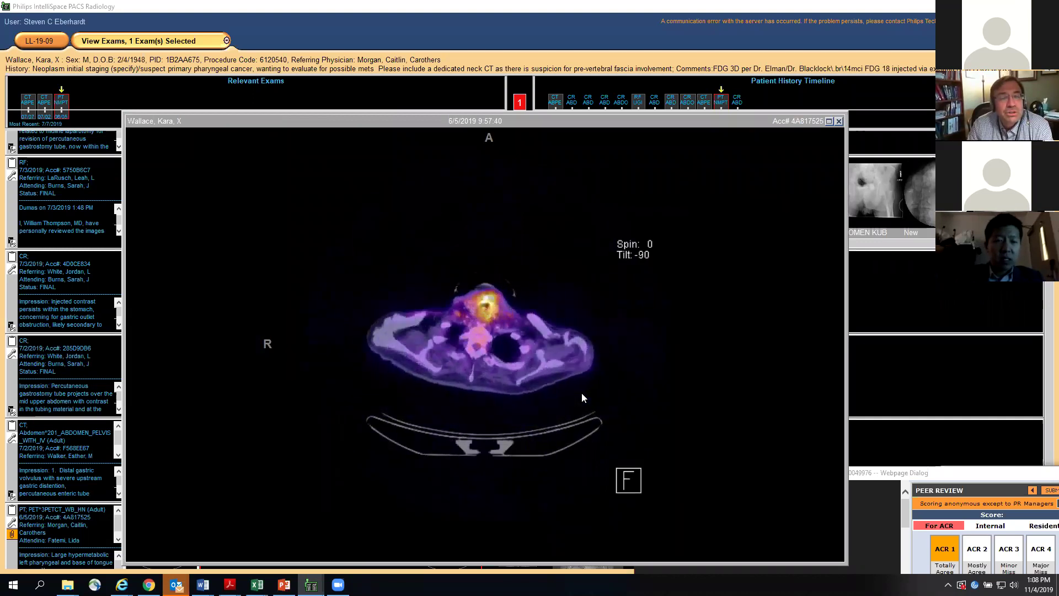
pyautogui.scroll(4, 583, 397)
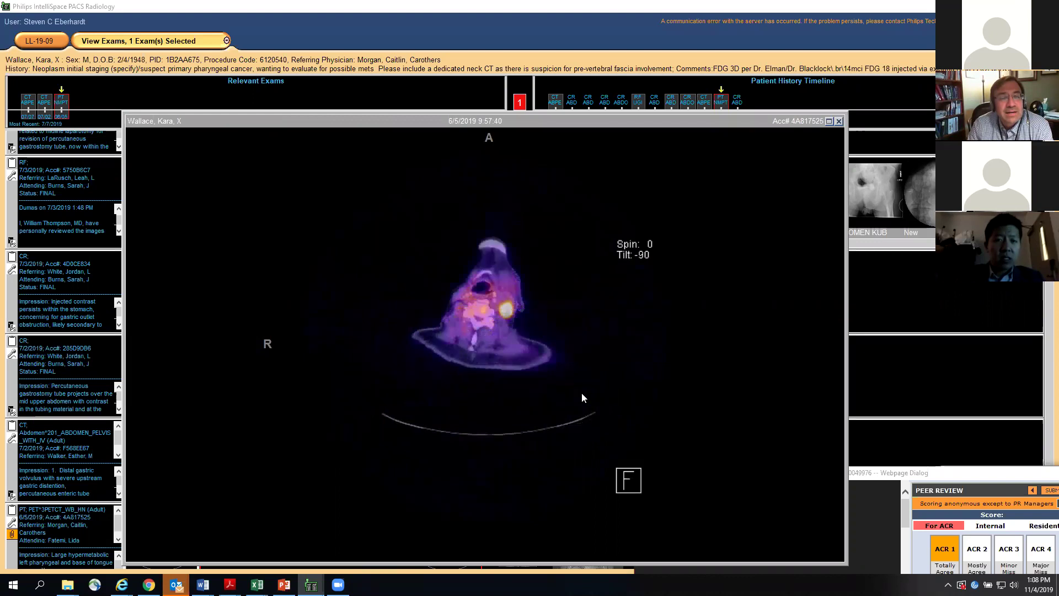
pyautogui.scroll(-4, 583, 397)
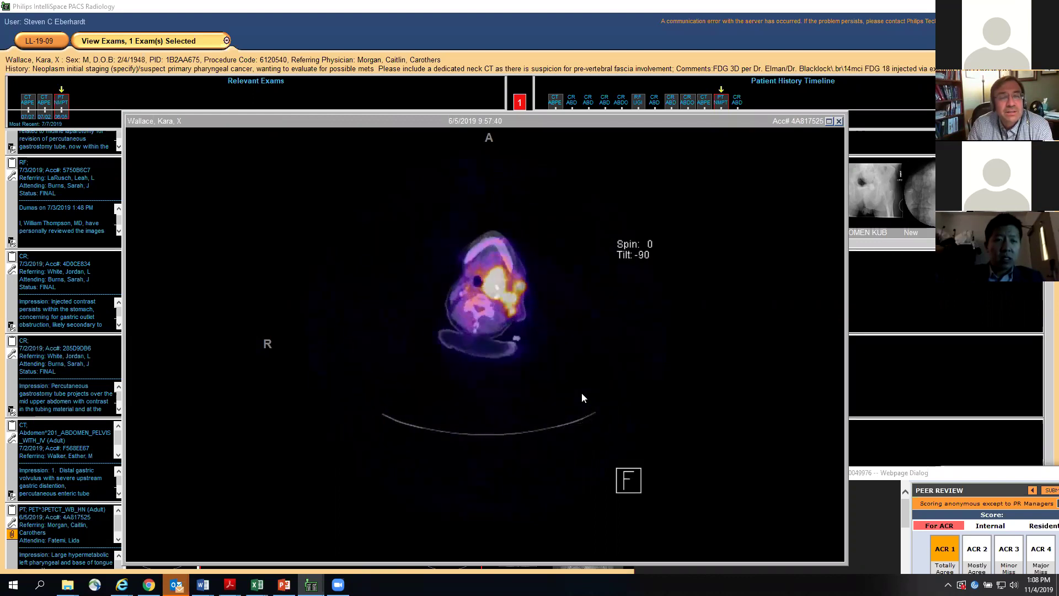
pyautogui.scroll(-5, 583, 397)
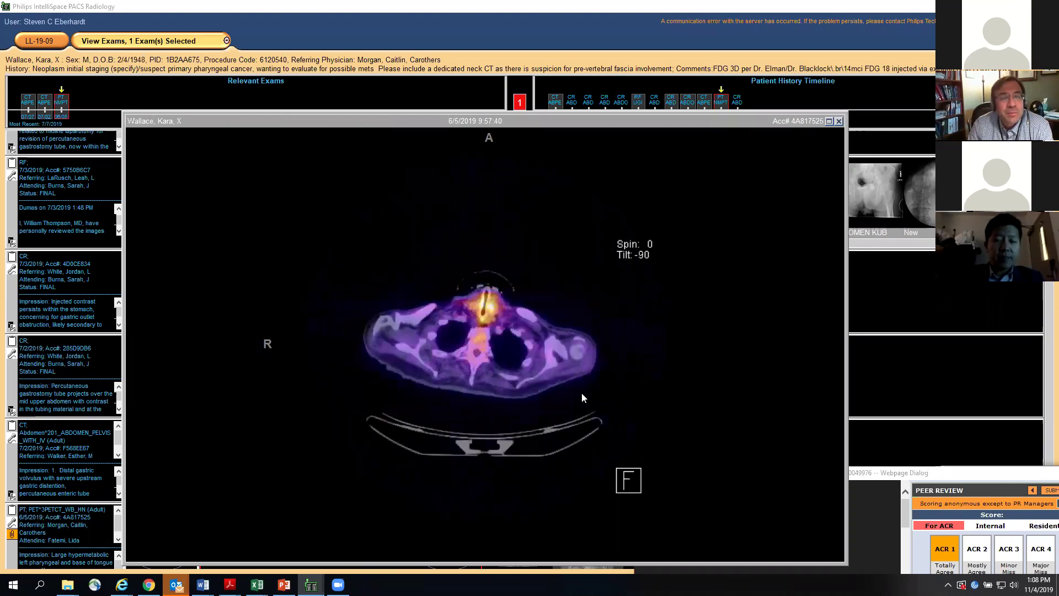
pyautogui.scroll(-4, 696, 317)
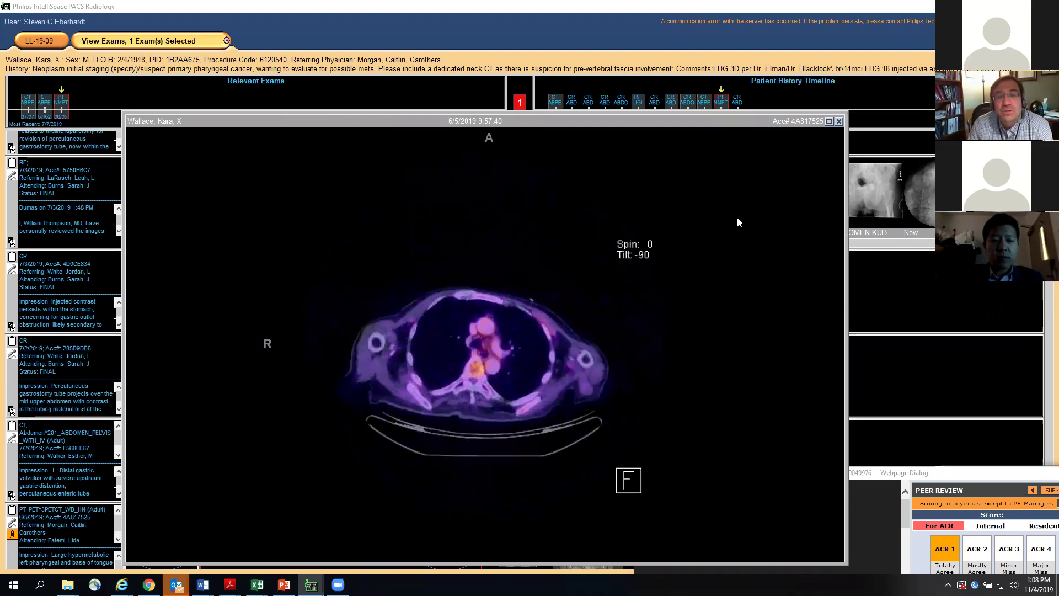
pyautogui.scroll(-8, 594, 292)
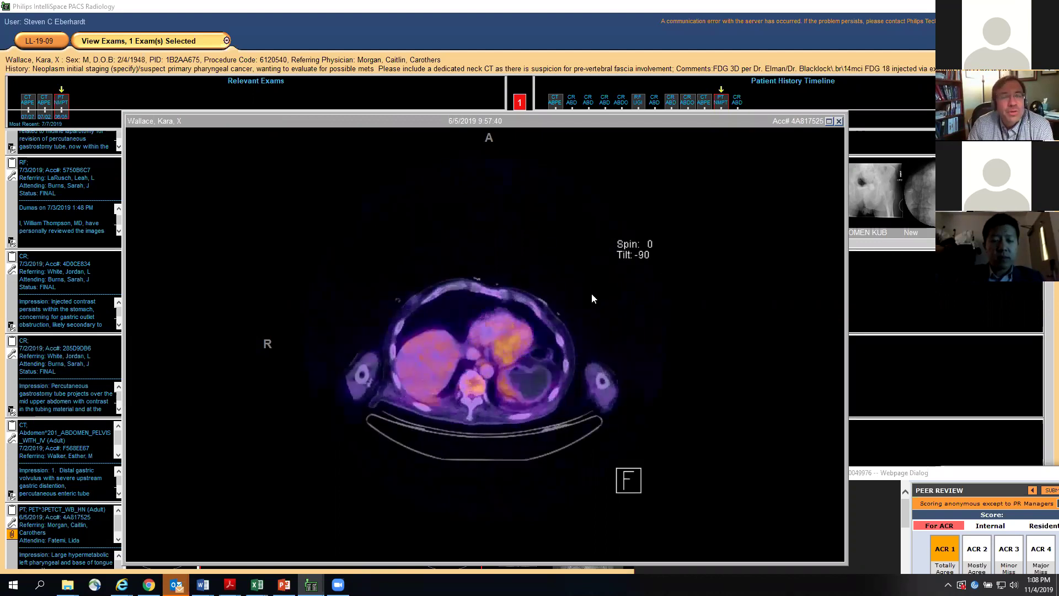
pyautogui.scroll(-4, 520, 366)
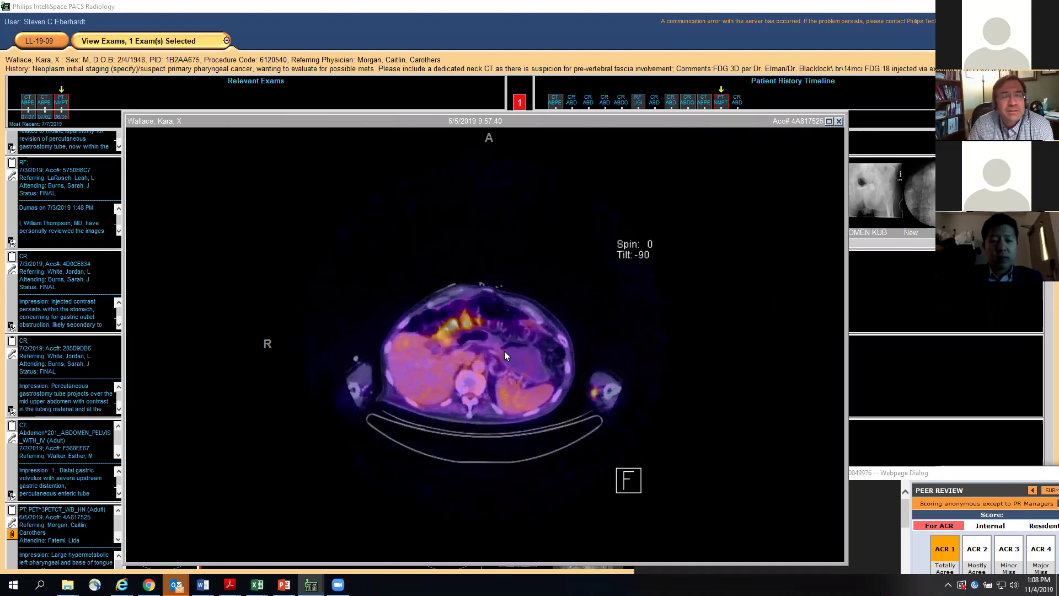
pyautogui.scroll(-2, 513, 361)
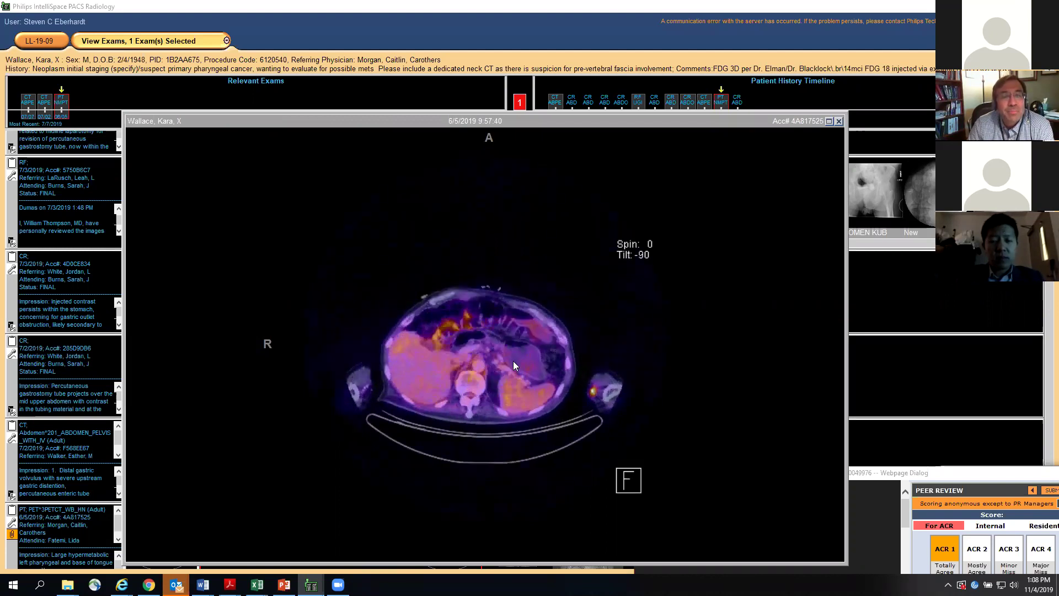
pyautogui.scroll(3, 496, 316)
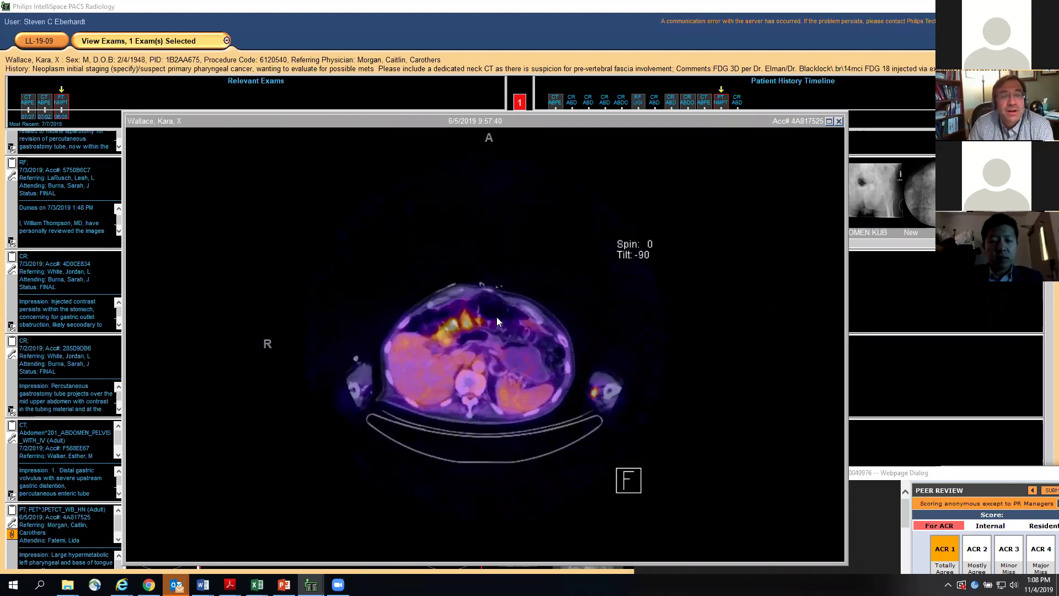
pyautogui.scroll(-3, 518, 351)
# Replace the PET/CT viewer with the contrast CT abdominal series in an enlarged viewer
pyautogui.click(839, 121)
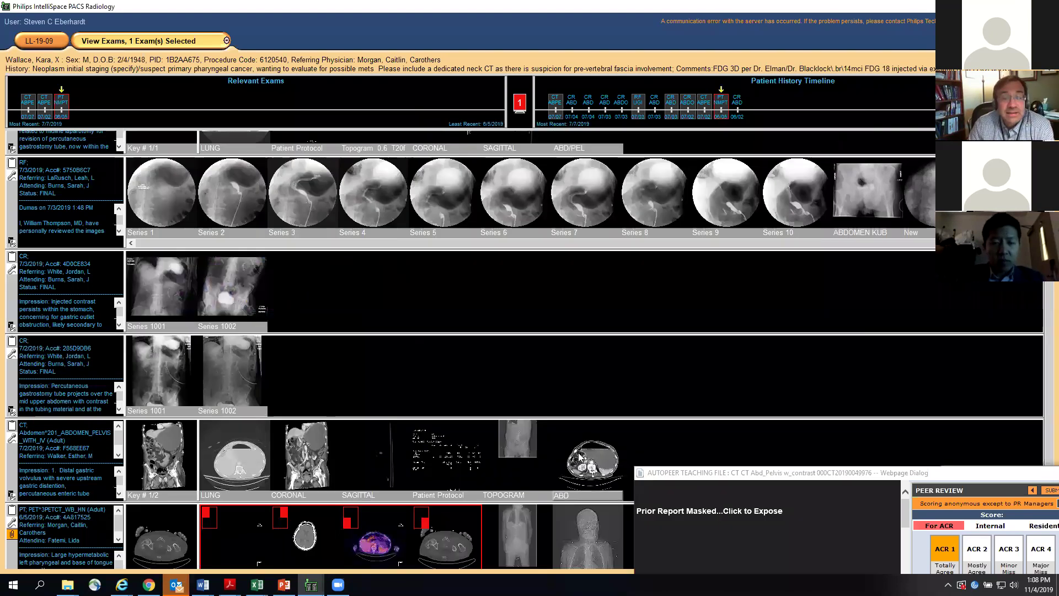
pyautogui.doubleClick(580, 457)
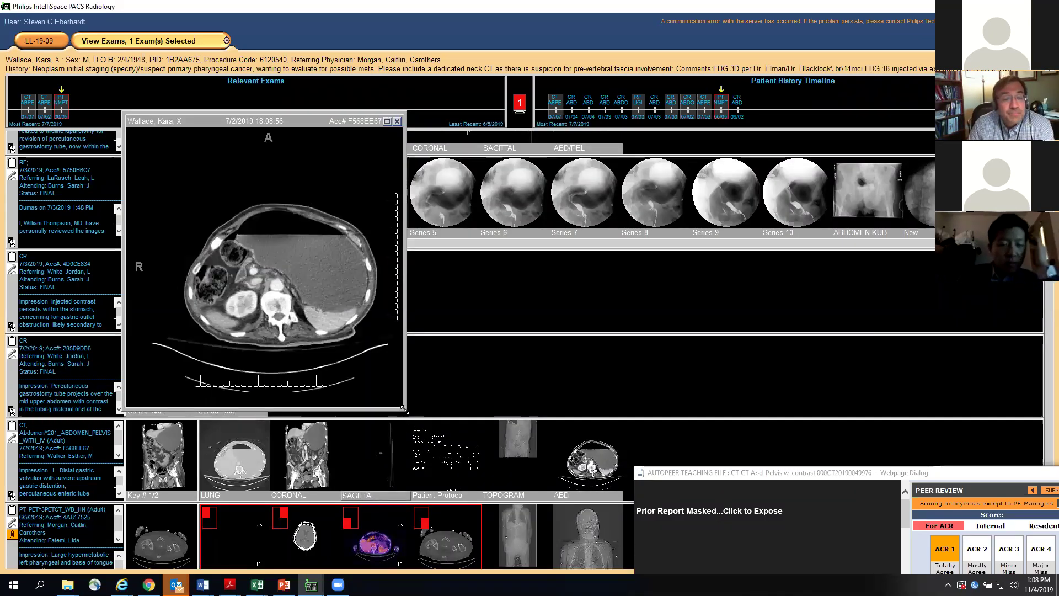
pyautogui.moveTo(403, 409); pyautogui.dragTo(865, 554)
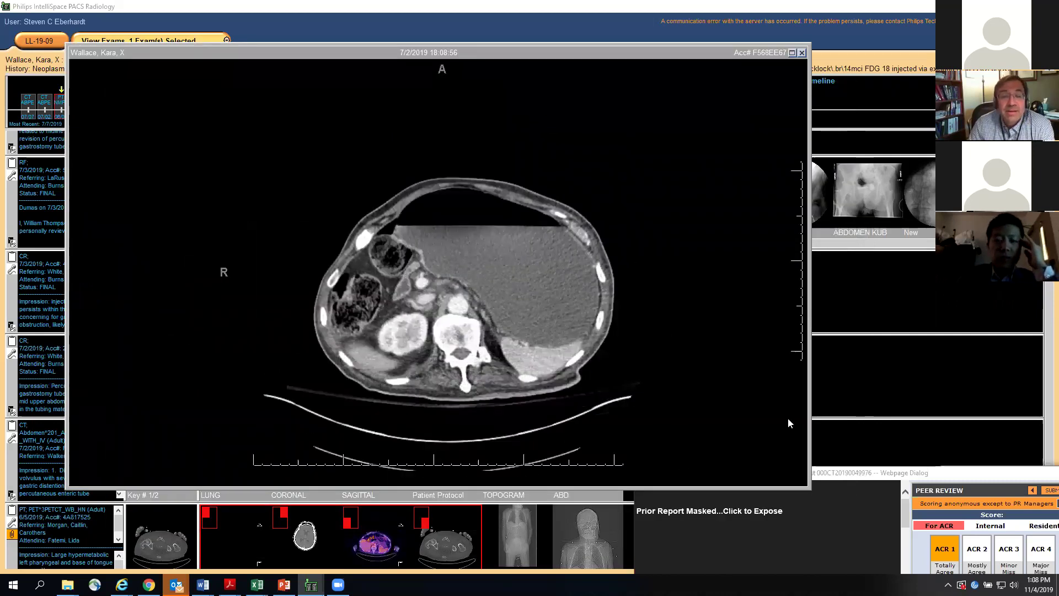
# Page through the axial CT slices down into the upper abdomen
pyautogui.scroll(5, 678, 369)
pyautogui.scroll(8, 677, 375)
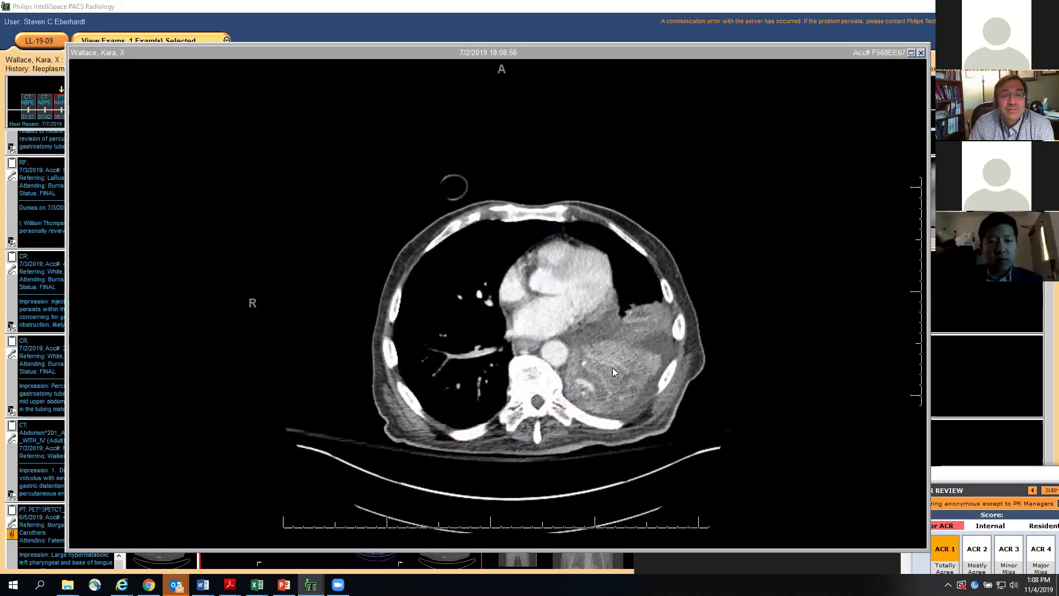
pyautogui.scroll(-2, 620, 371)
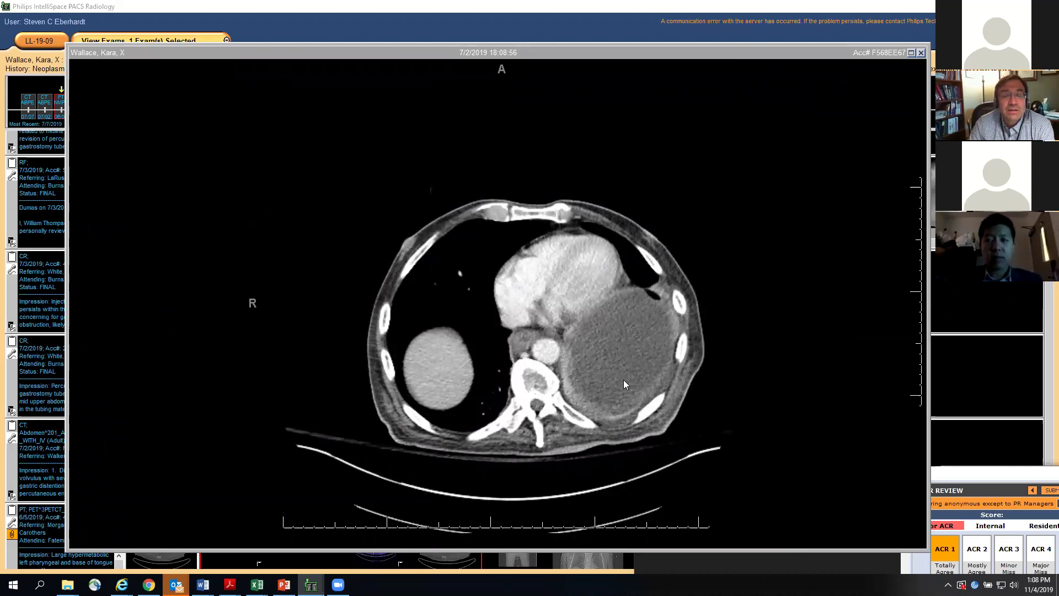
pyautogui.scroll(2, 629, 386)
pyautogui.scroll(-4, 619, 384)
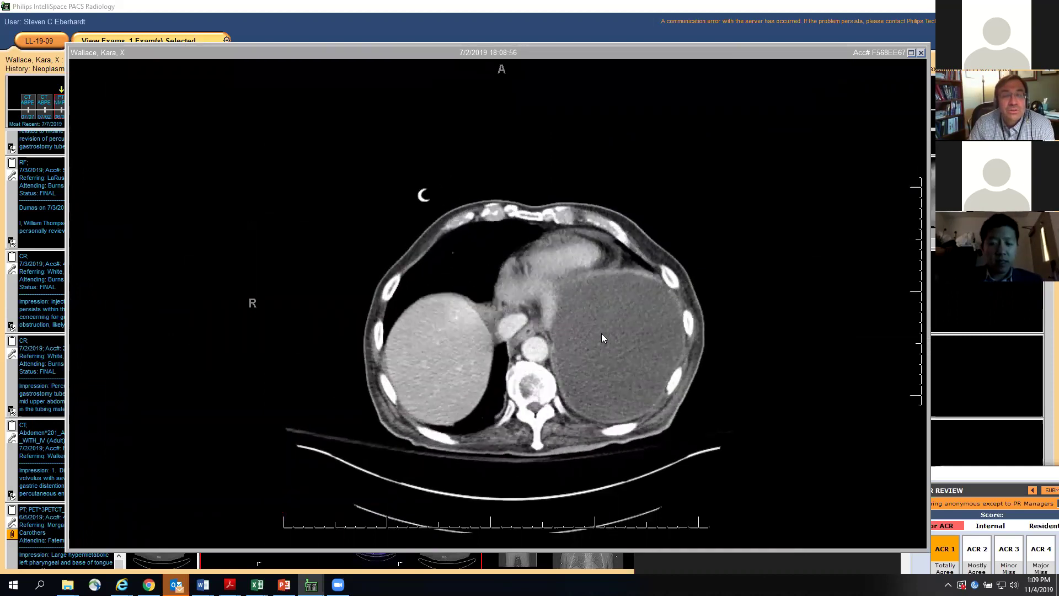
pyautogui.scroll(-2, 603, 337)
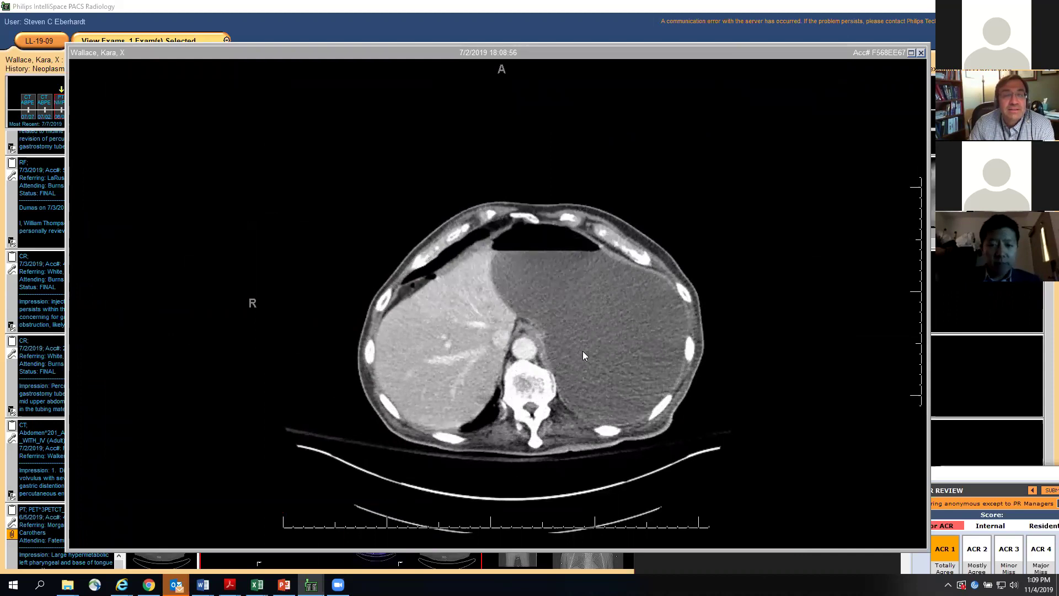
pyautogui.scroll(-2, 583, 342)
pyautogui.scroll(-2, 581, 338)
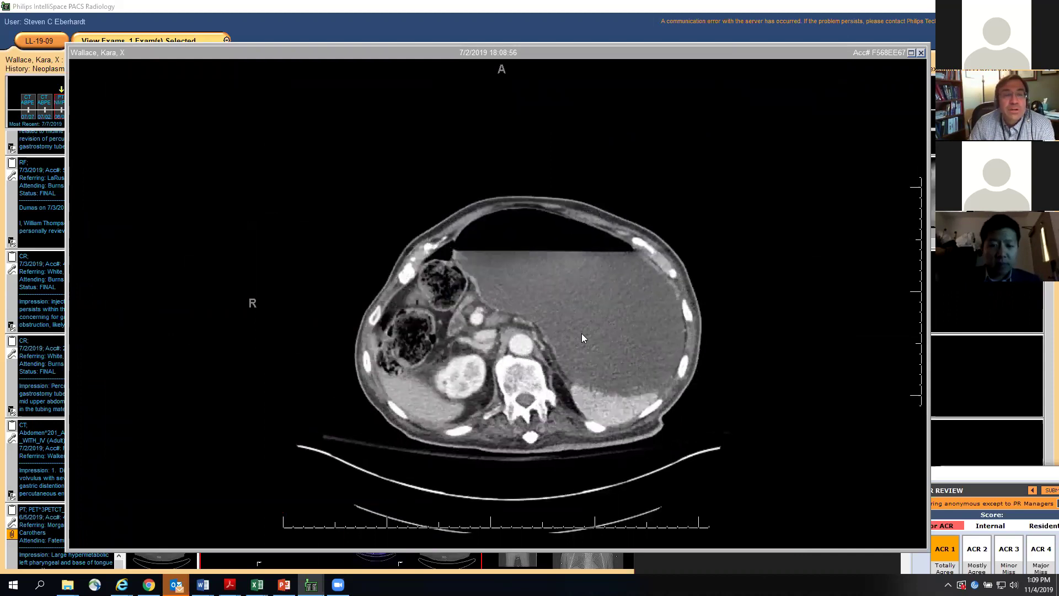
pyautogui.scroll(-1, 582, 338)
pyautogui.scroll(-1, 582, 338)
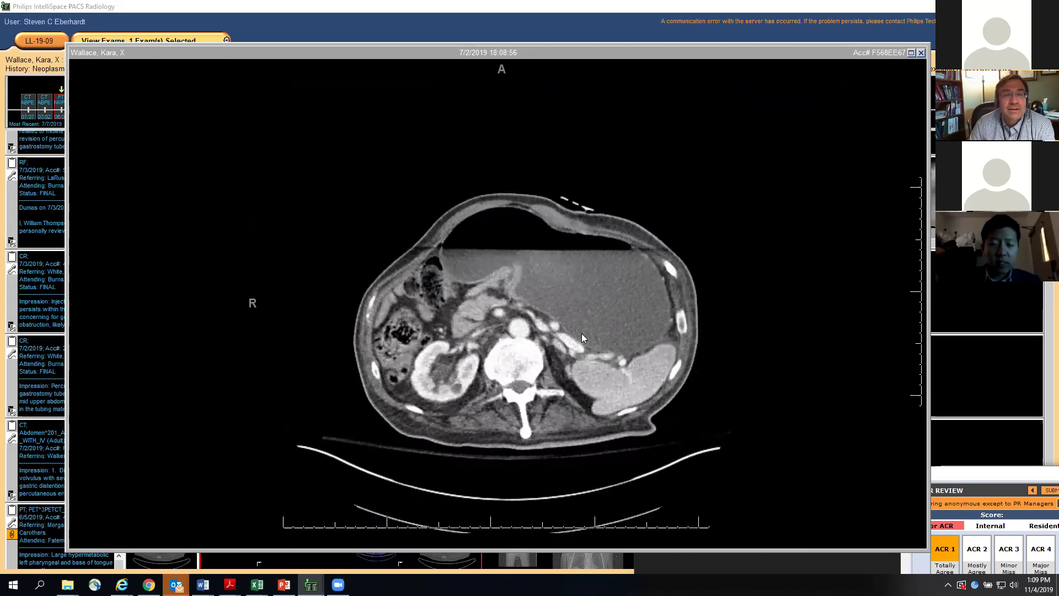
pyautogui.scroll(-1, 582, 335)
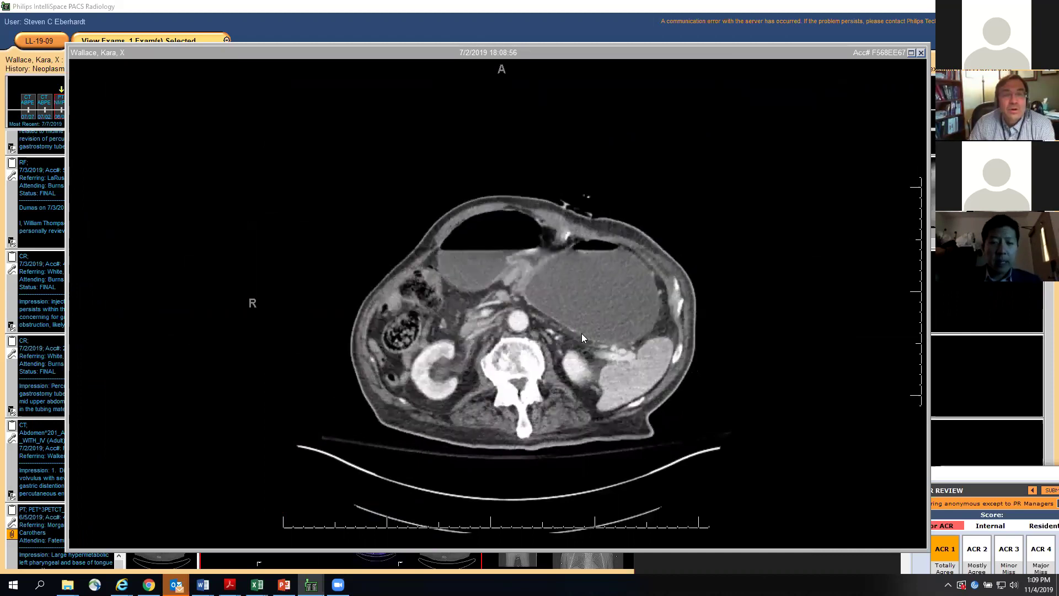
pyautogui.scroll(-1, 582, 335)
pyautogui.scroll(-1, 582, 337)
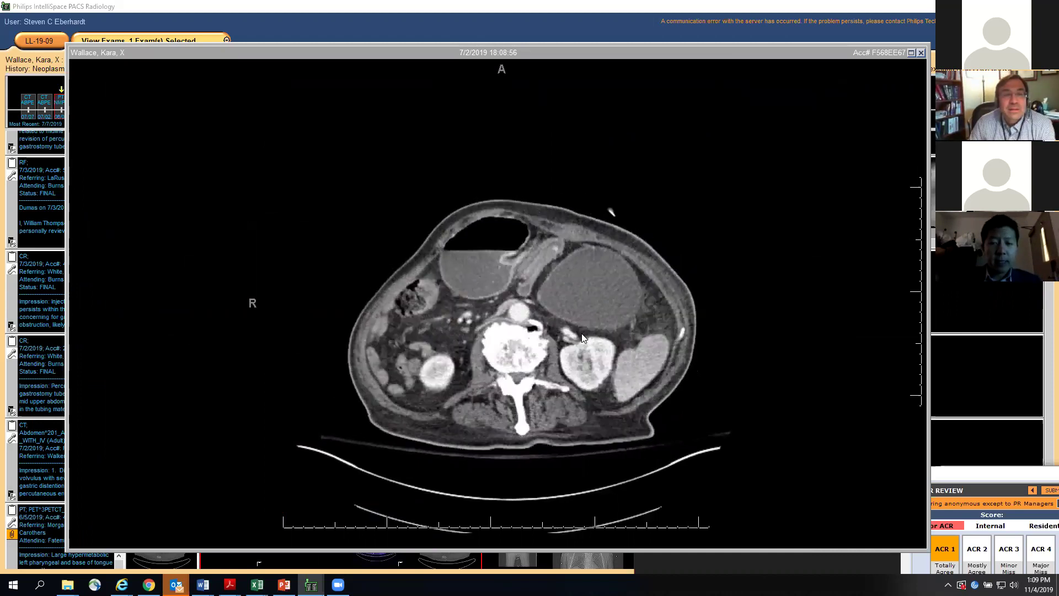
pyautogui.scroll(-1, 582, 337)
pyautogui.scroll(-1, 581, 337)
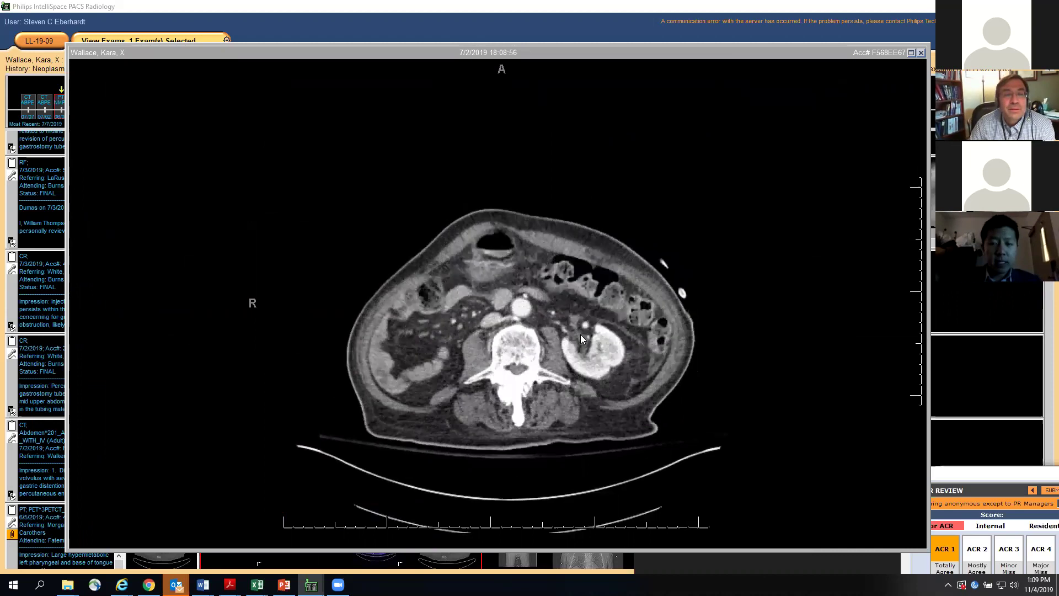
# Page back and forth to settle on the slice showing the distended stomach's air-fluid level
pyautogui.scroll(3, 580, 334)
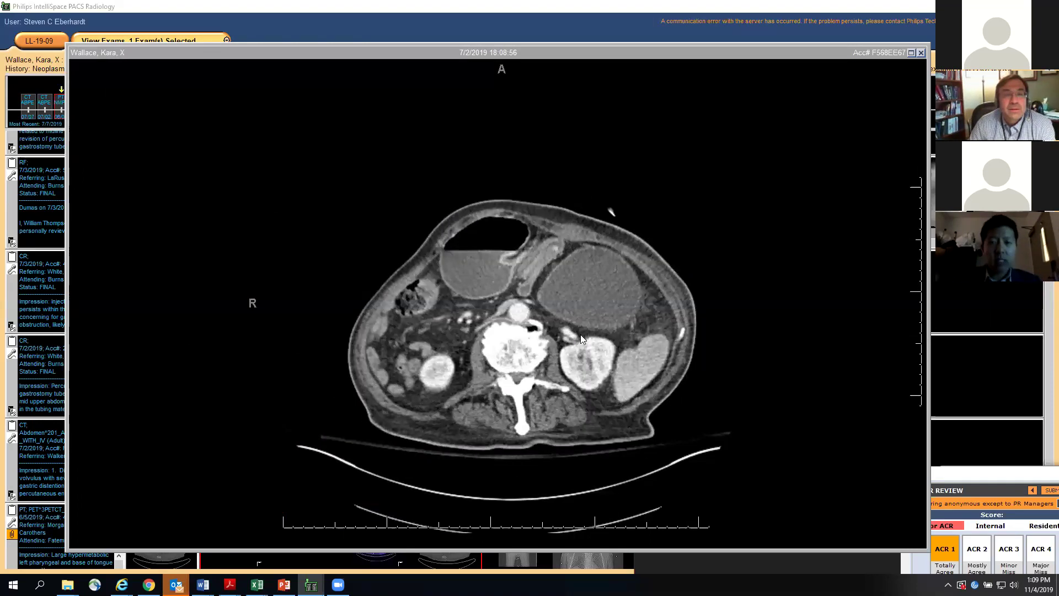
pyautogui.scroll(2, 580, 334)
pyautogui.scroll(2, 580, 334)
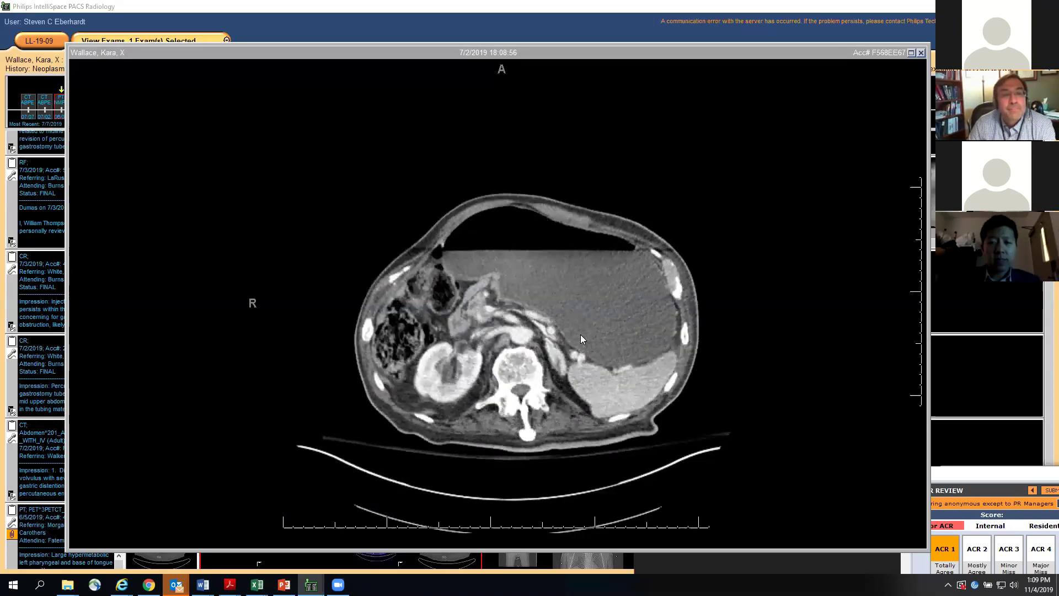
pyautogui.scroll(-2, 578, 335)
pyautogui.scroll(-3, 578, 336)
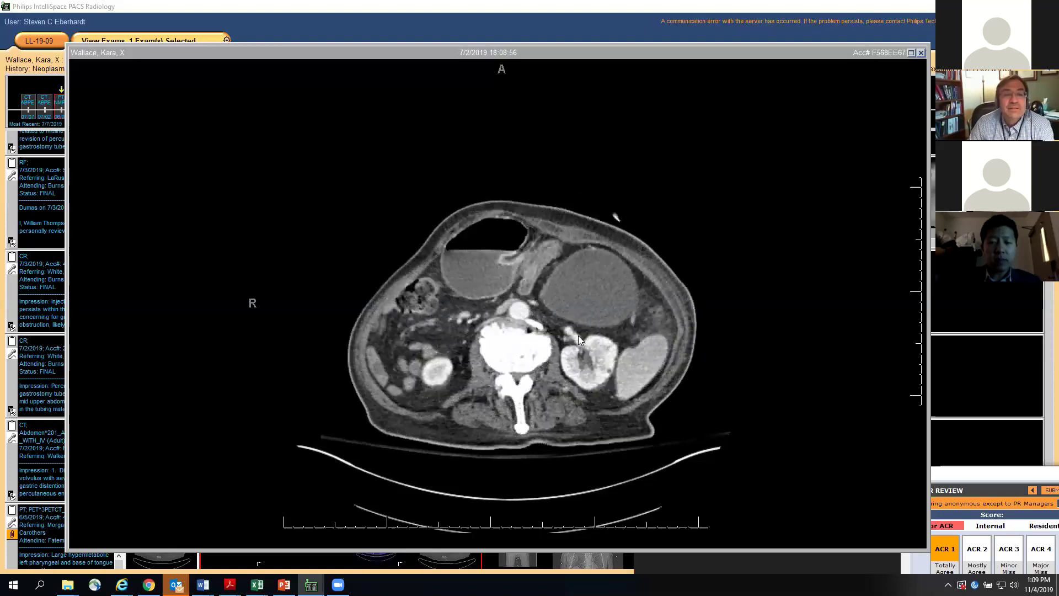
pyautogui.scroll(-2, 578, 335)
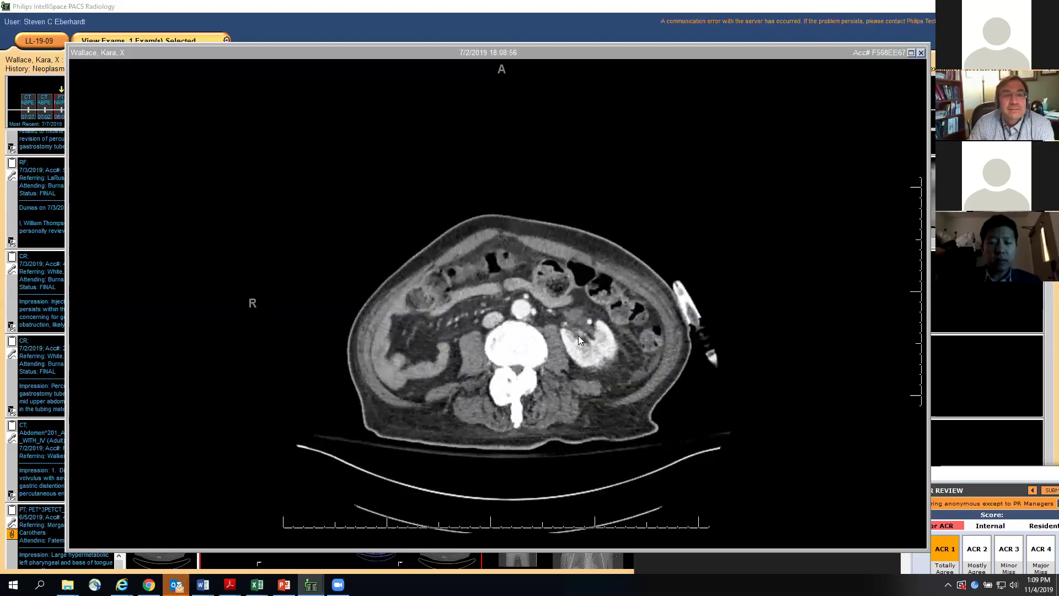
pyautogui.scroll(3, 578, 335)
pyautogui.scroll(2, 462, 335)
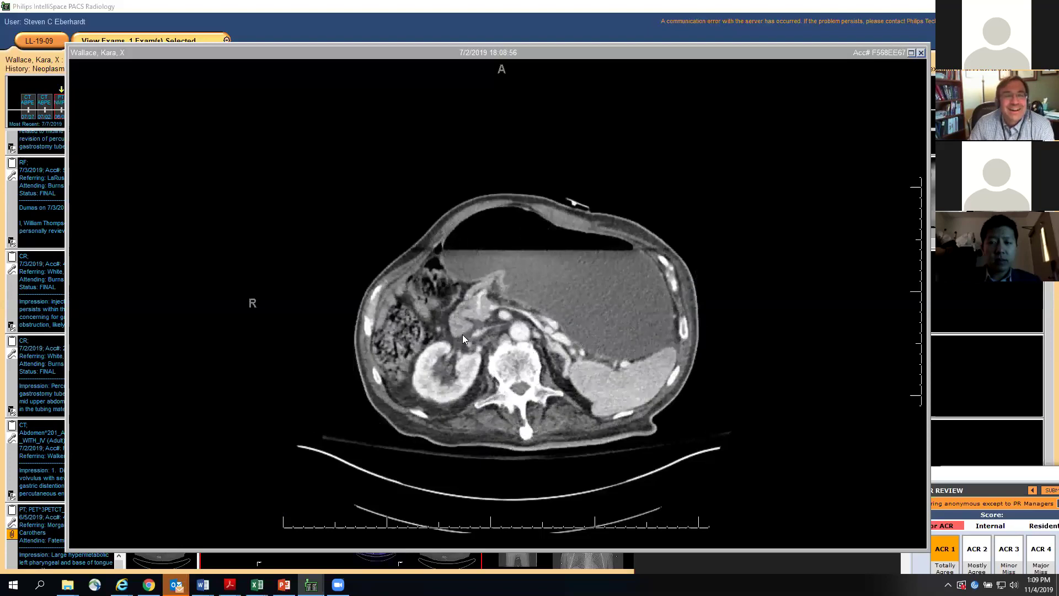
pyautogui.scroll(1, 481, 326)
pyautogui.scroll(-3, 493, 326)
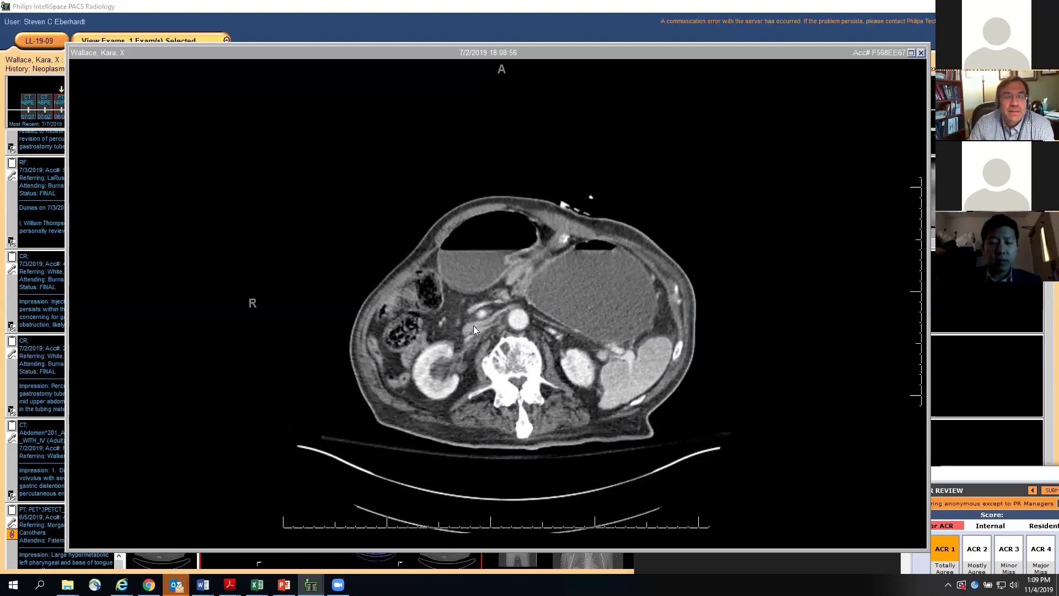
pyautogui.scroll(2, 473, 325)
pyautogui.scroll(1, 457, 331)
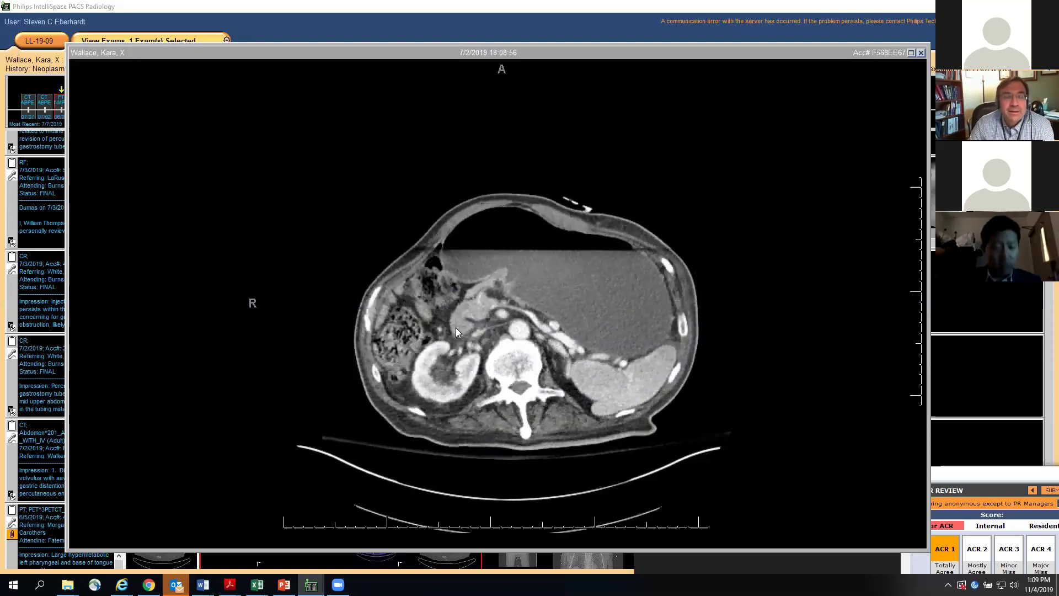
pyautogui.scroll(1, 456, 327)
pyautogui.scroll(1, 467, 301)
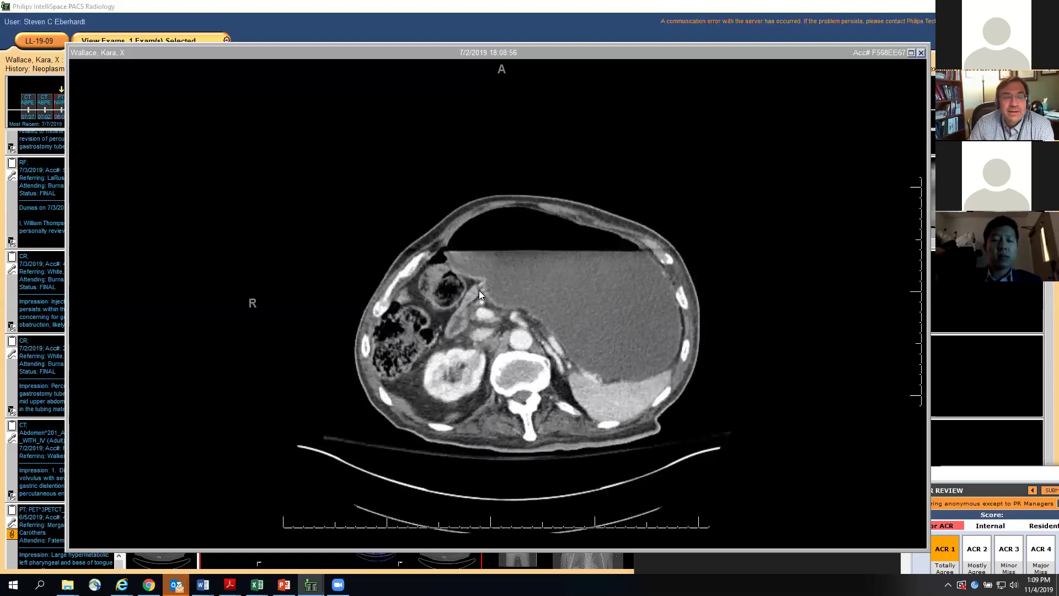
pyautogui.scroll(-2, 495, 283)
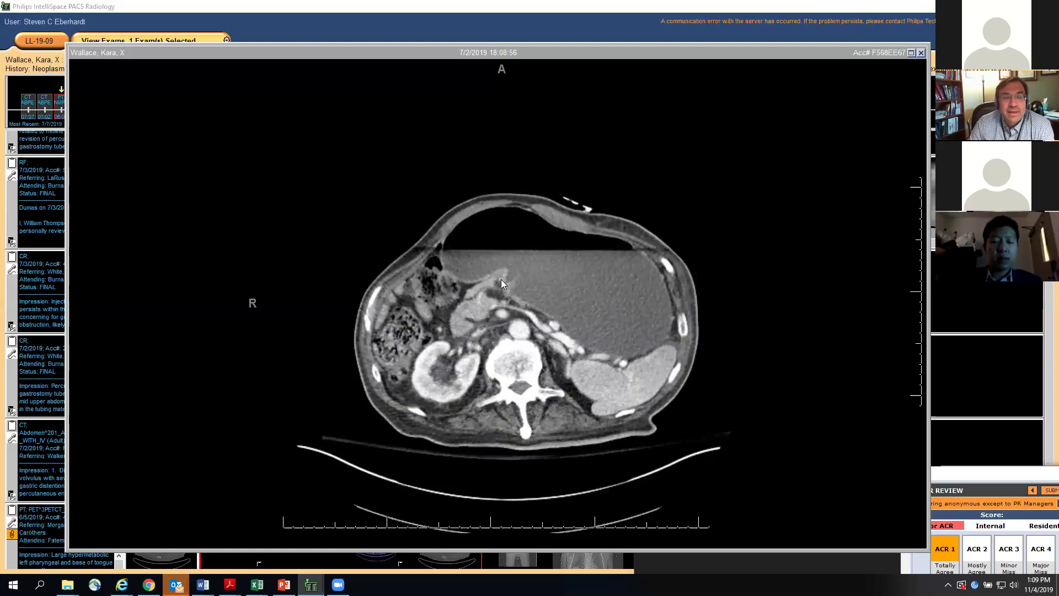
pyautogui.scroll(-1, 511, 274)
pyautogui.scroll(-1, 531, 267)
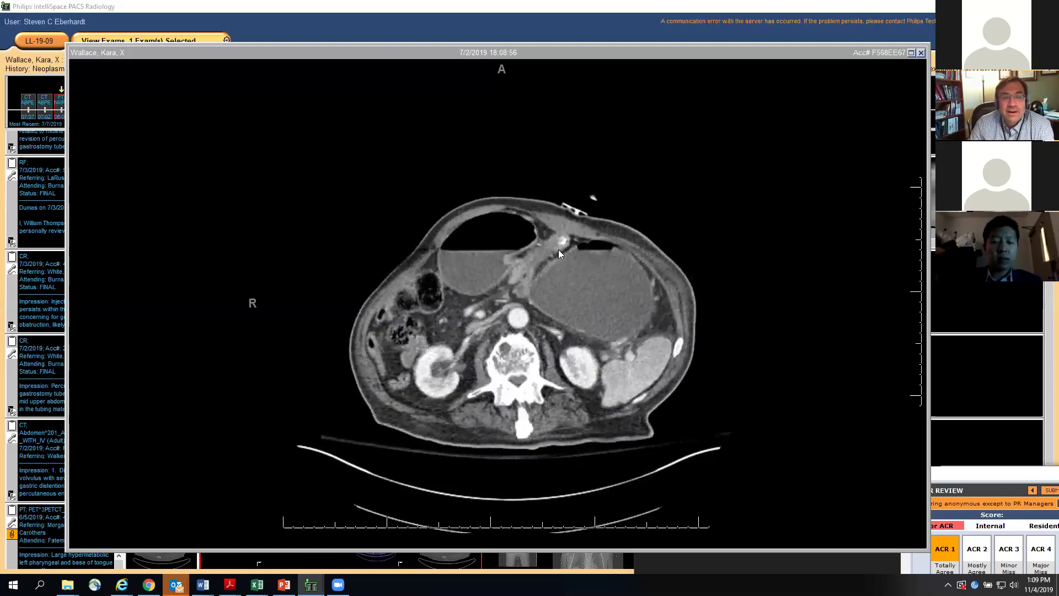
pyautogui.scroll(-1, 563, 245)
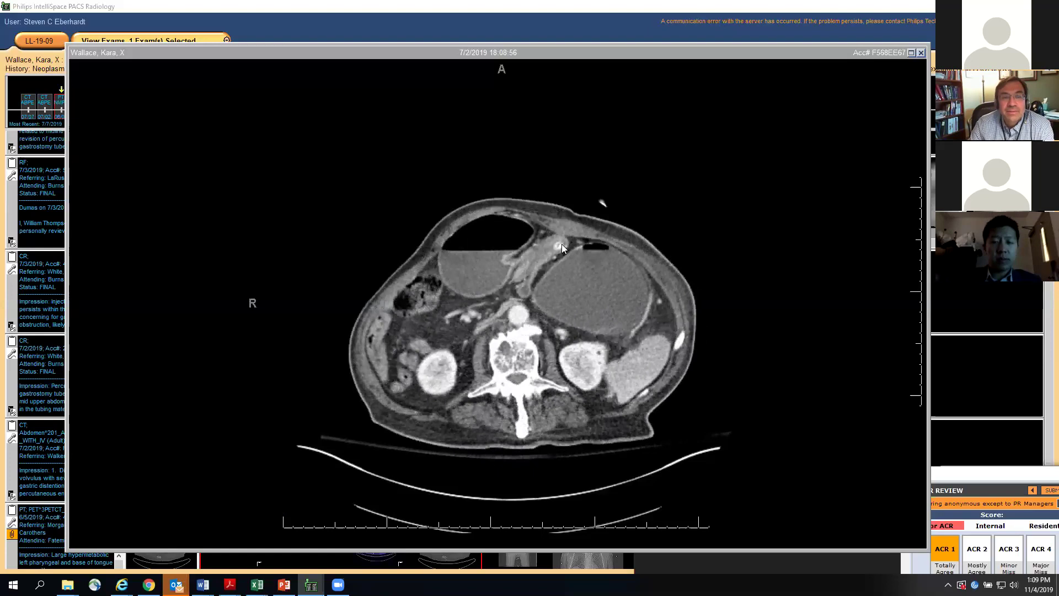
pyautogui.scroll(-1, 562, 244)
pyautogui.scroll(-1, 561, 245)
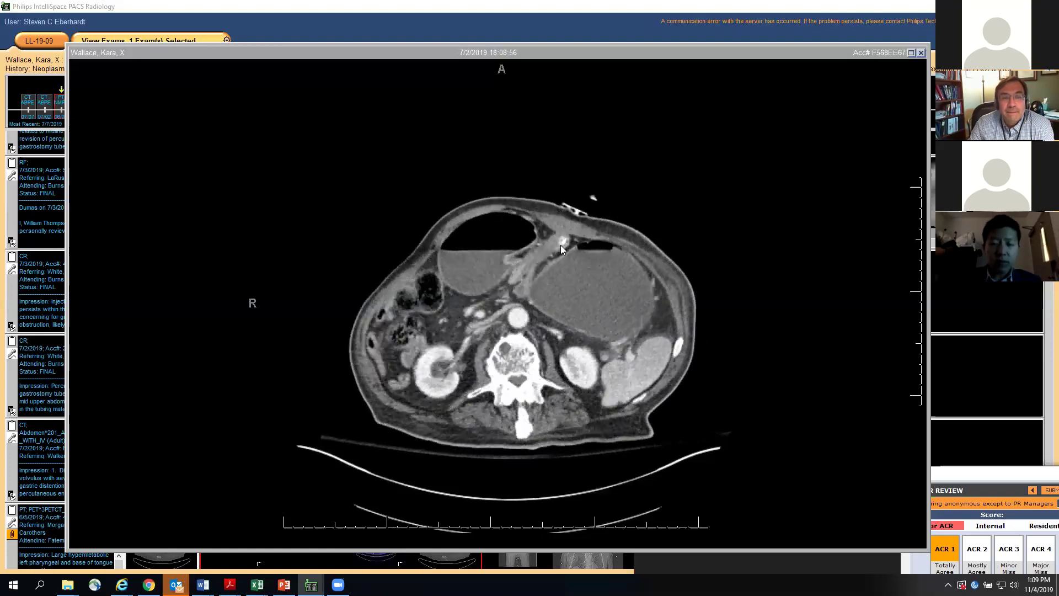
pyautogui.scroll(-1, 561, 244)
pyautogui.scroll(-1, 561, 245)
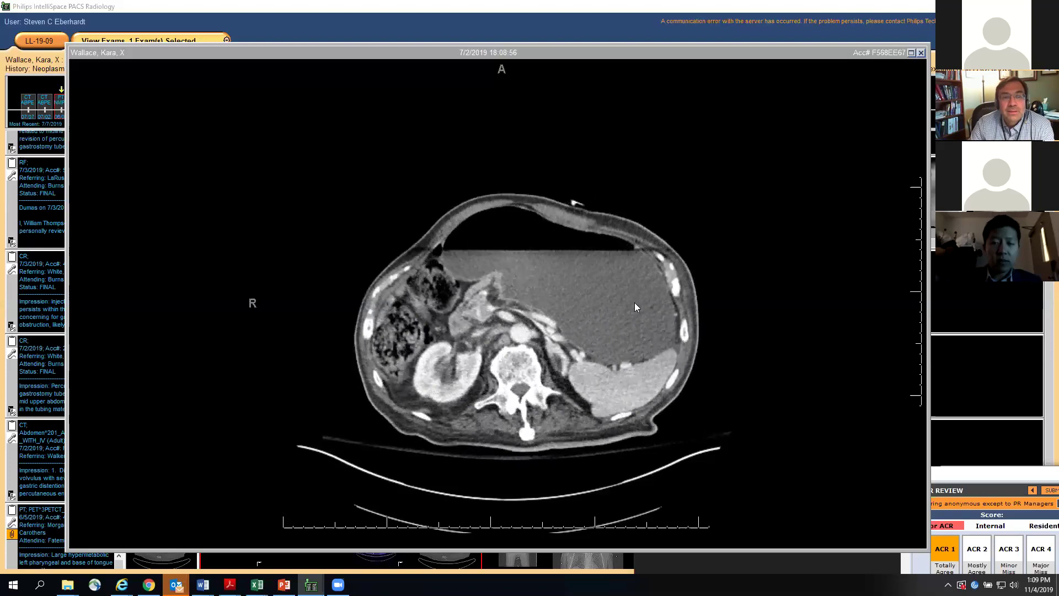
pyautogui.scroll(-1, 644, 314)
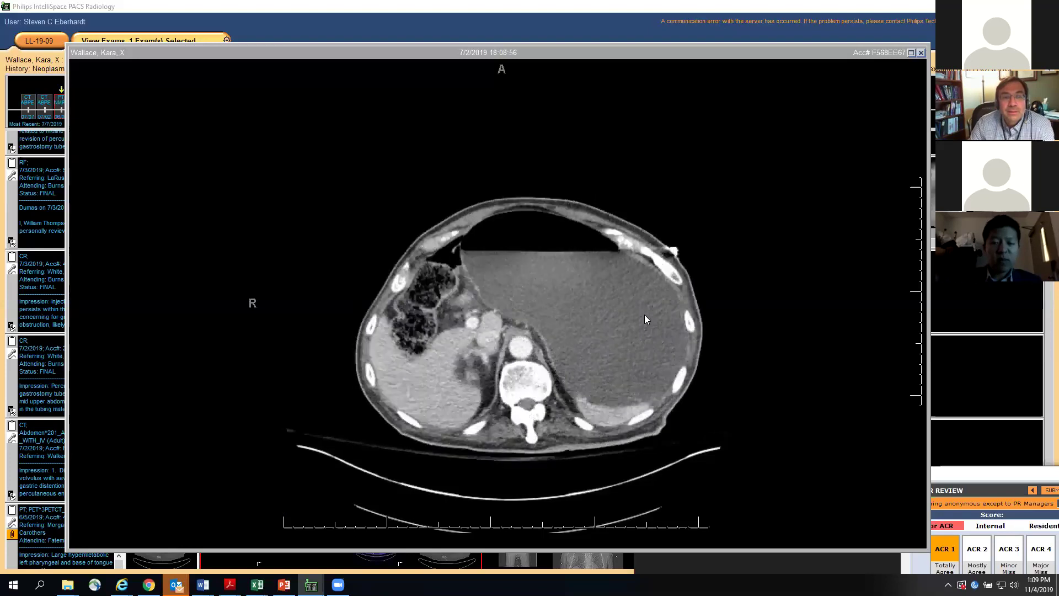
# Close the axial CT viewer and begin paging through the coronal CT reconstructions
pyautogui.click(921, 54)
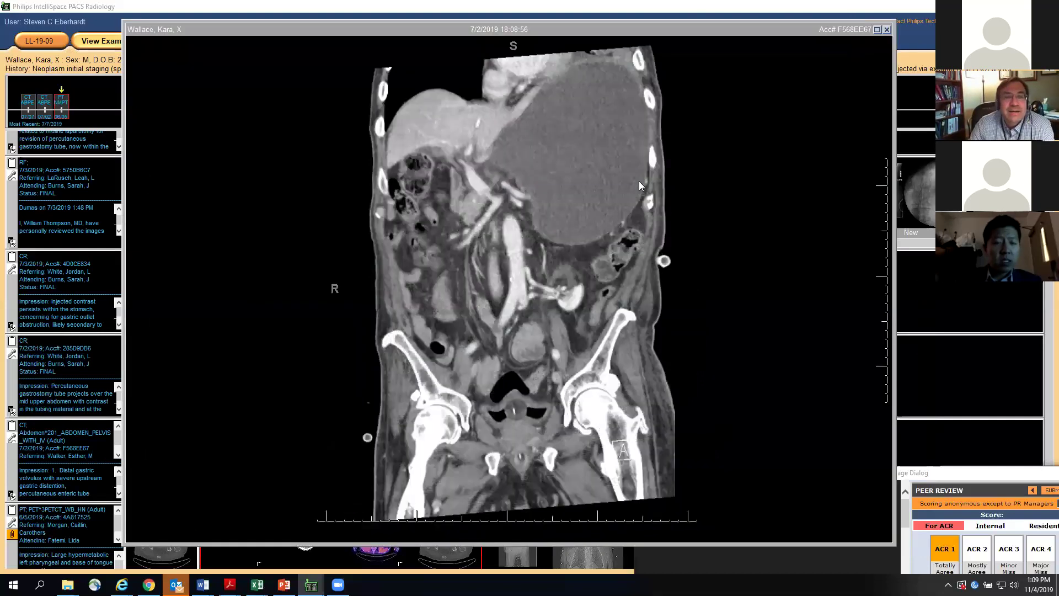
pyautogui.scroll(-5, 693, 219)
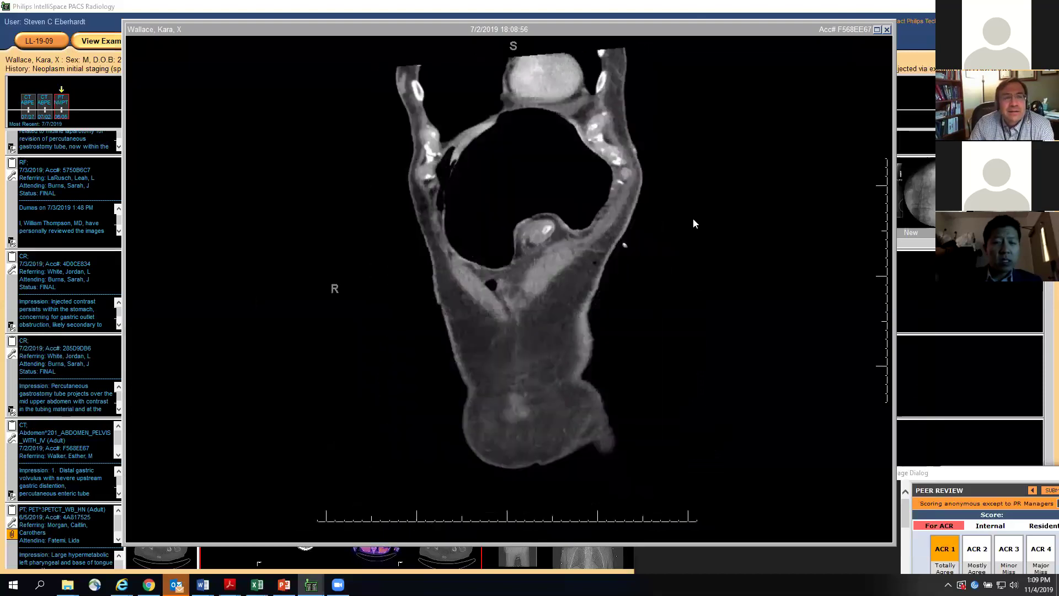
pyautogui.scroll(10, 534, 166)
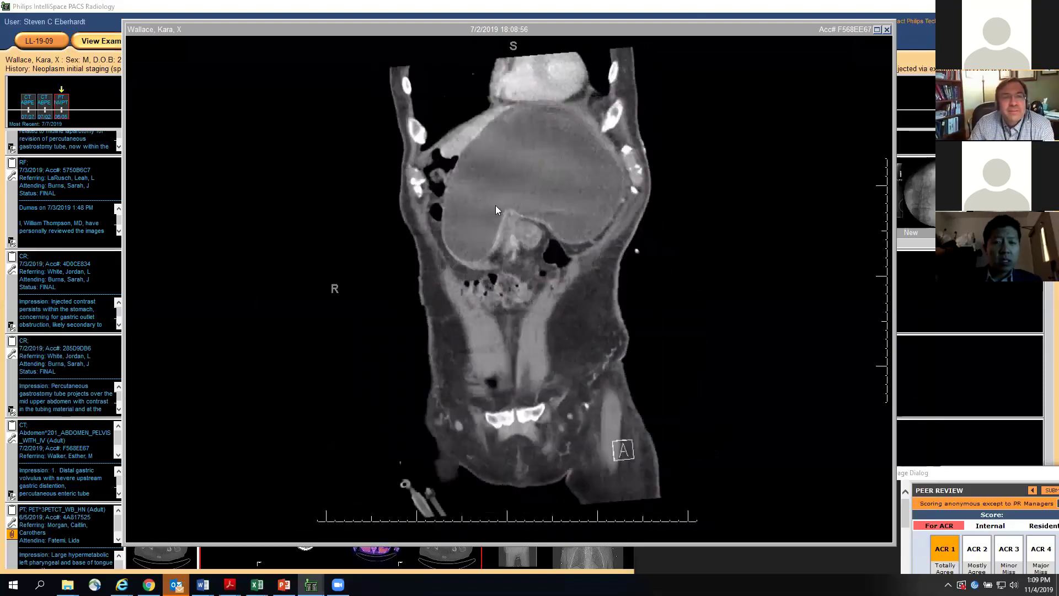
pyautogui.scroll(-3, 502, 226)
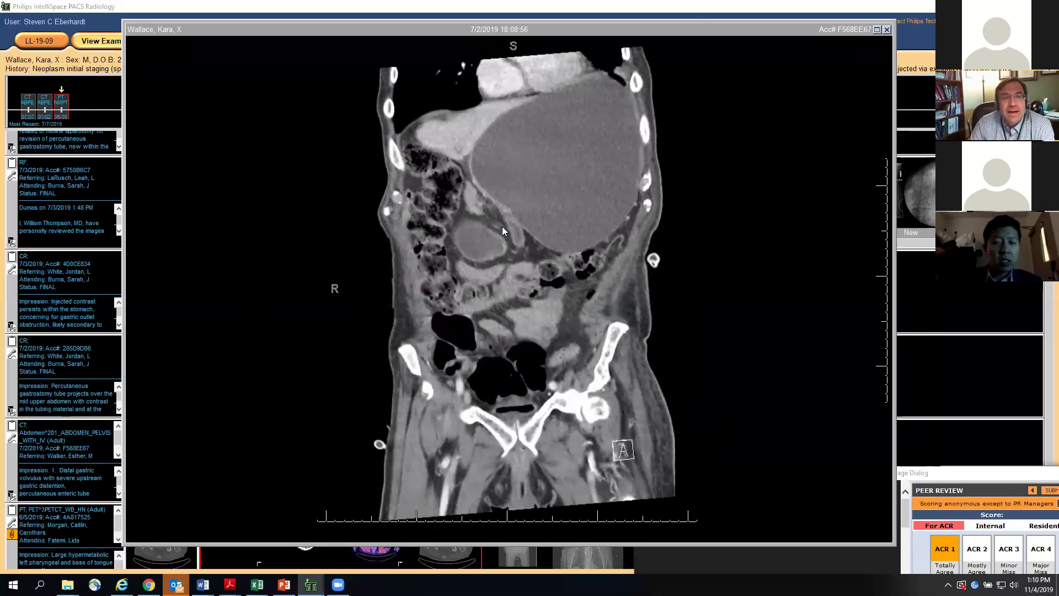
pyautogui.scroll(5, 513, 231)
pyautogui.scroll(5, 538, 233)
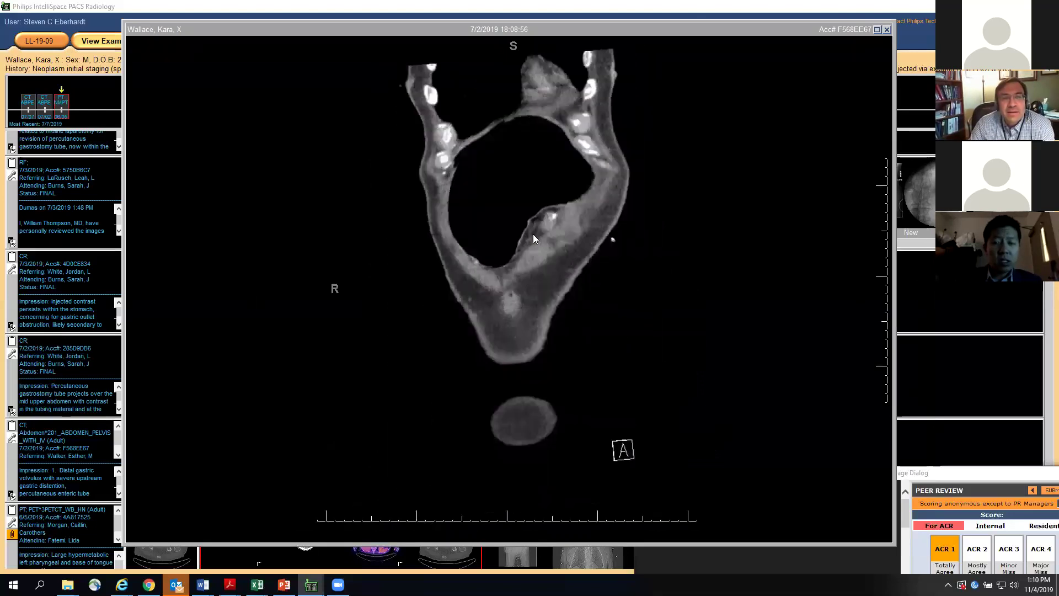
pyautogui.scroll(-5, 496, 220)
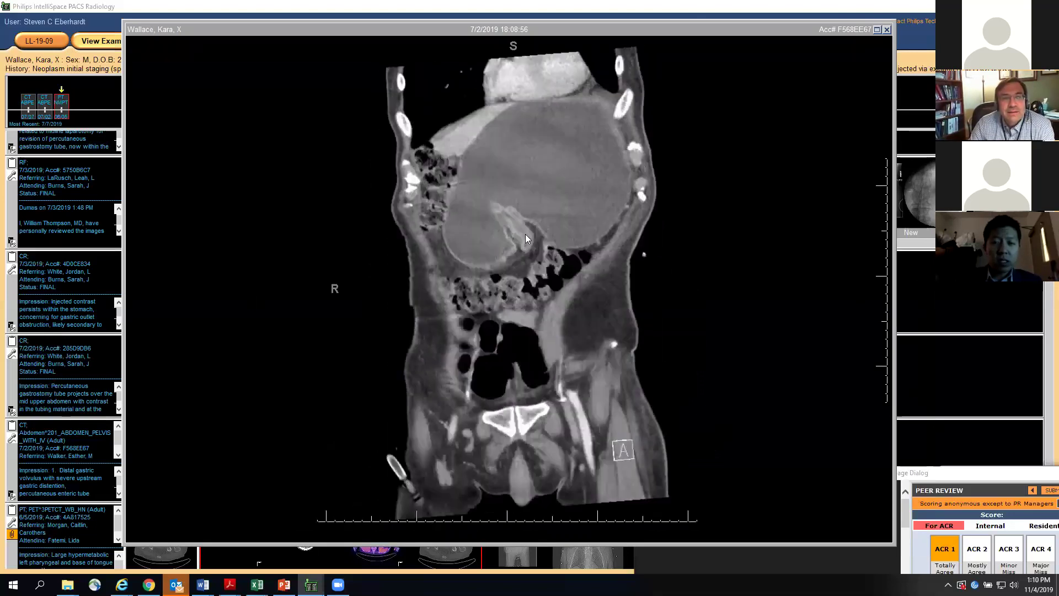
# Step back and forth through coronal slices showing the distended stomach, bowel, spine and kidneys
pyautogui.scroll(5, 534, 239)
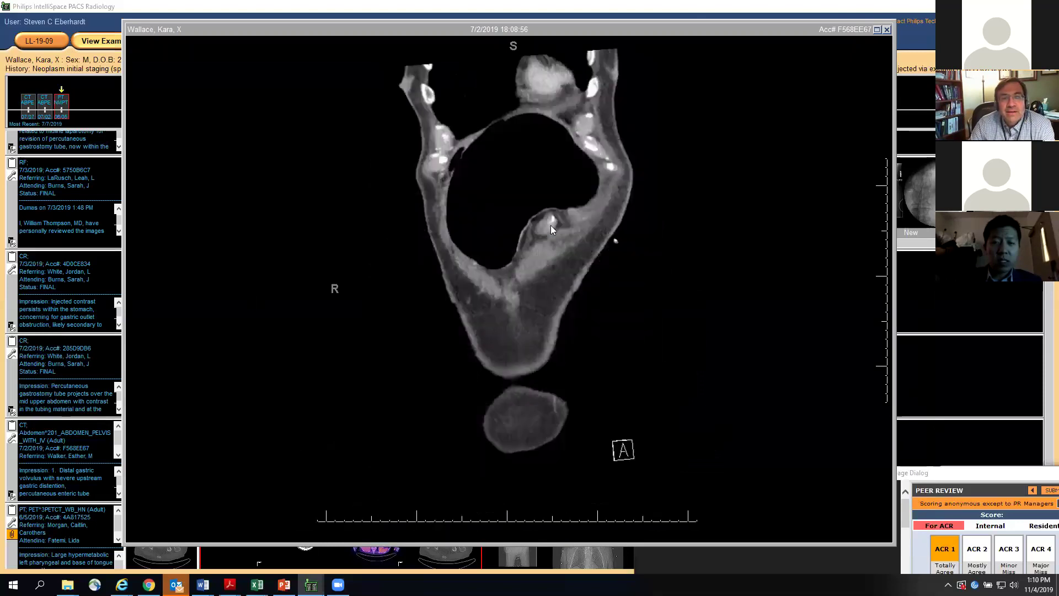
pyautogui.scroll(1, 553, 223)
pyautogui.scroll(2, 561, 216)
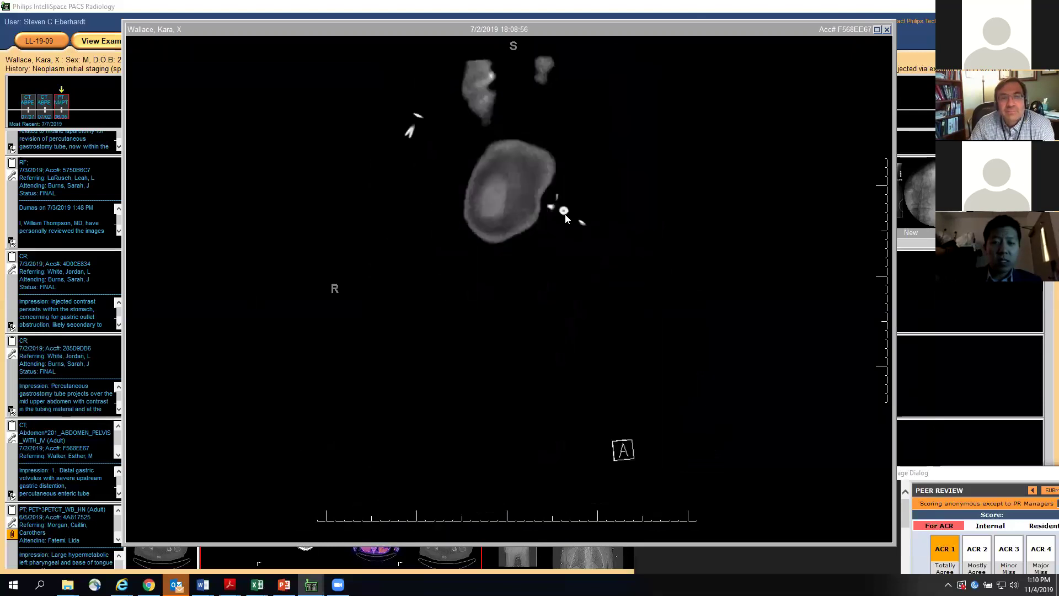
pyautogui.scroll(-2, 560, 218)
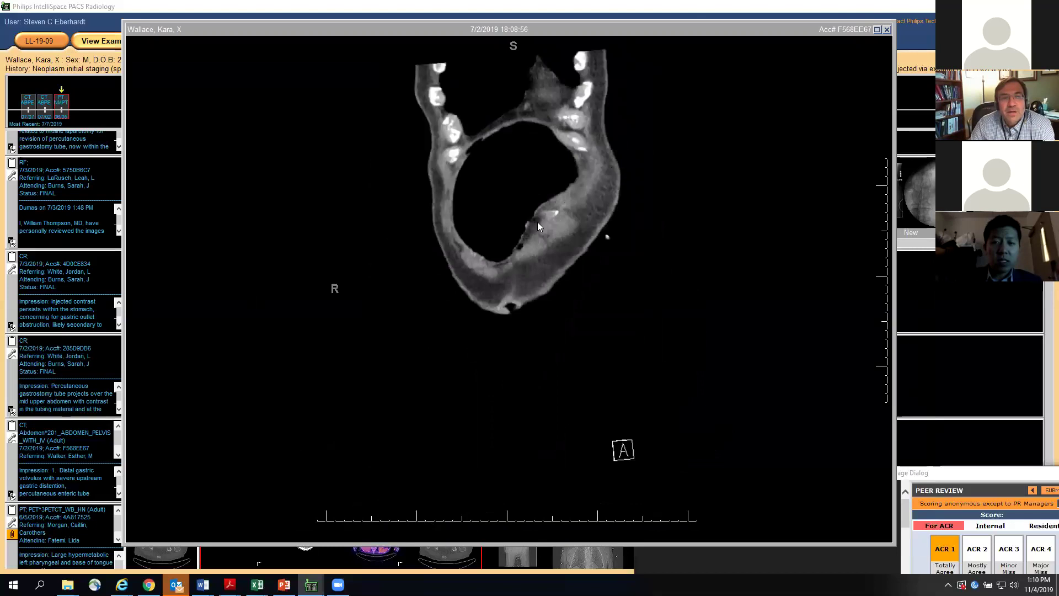
pyautogui.scroll(-5, 537, 222)
pyautogui.scroll(4, 515, 228)
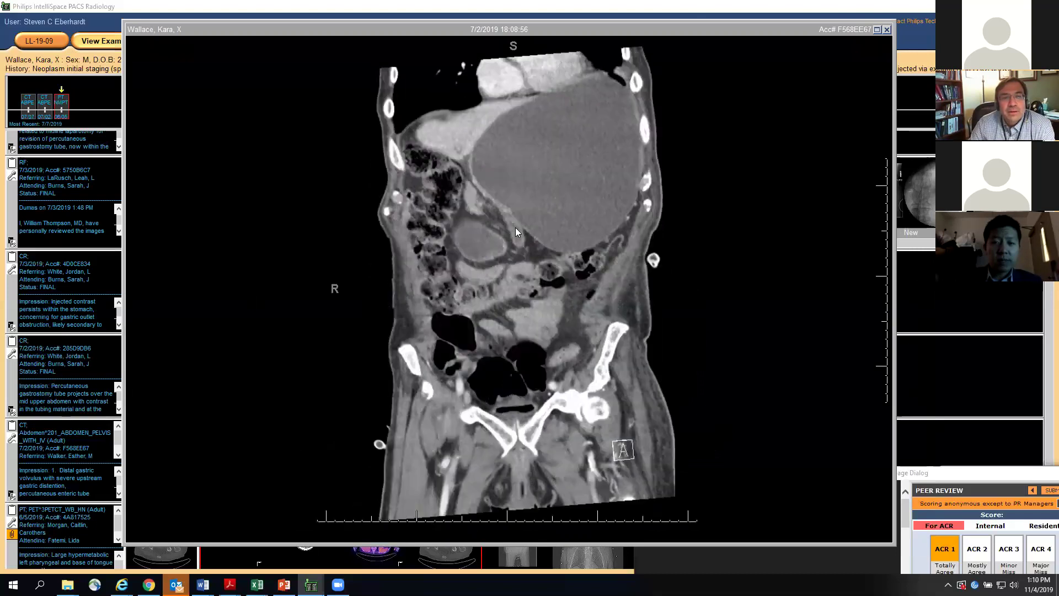
pyautogui.scroll(-3, 515, 228)
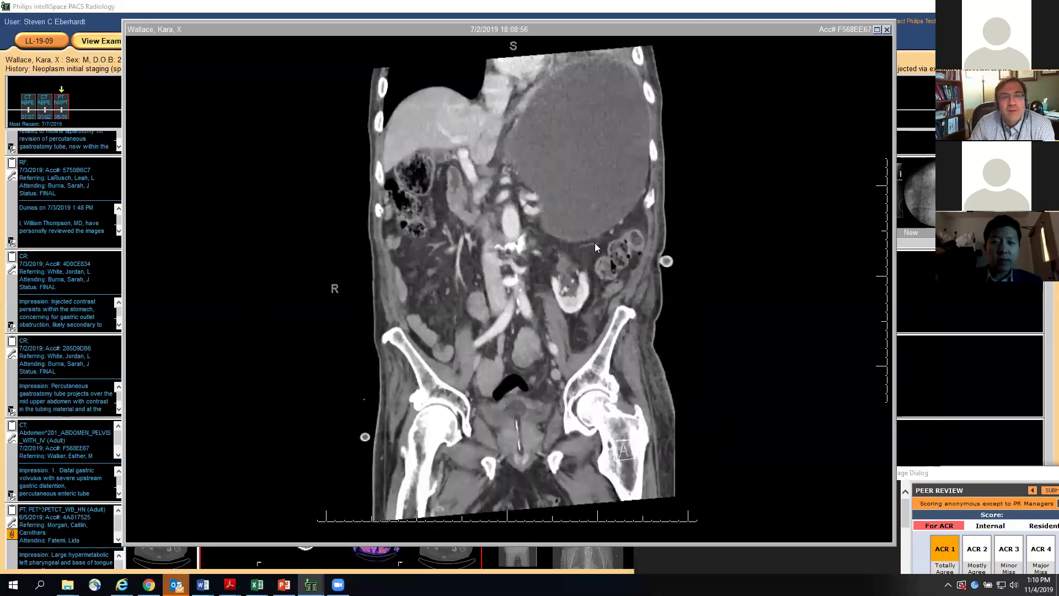
pyautogui.scroll(4, 595, 243)
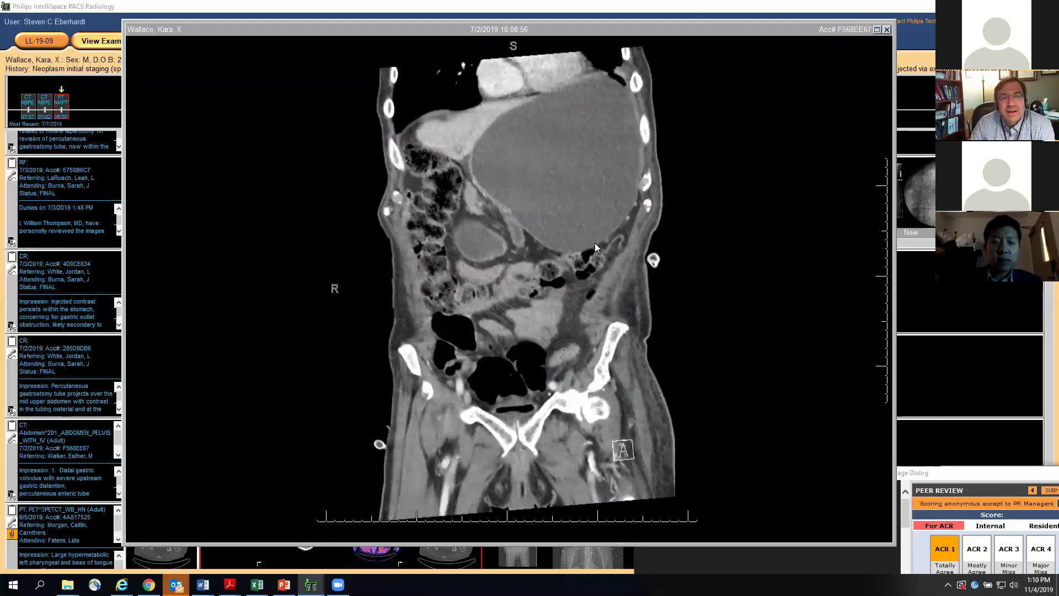
pyautogui.scroll(3, 595, 243)
pyautogui.scroll(4, 594, 243)
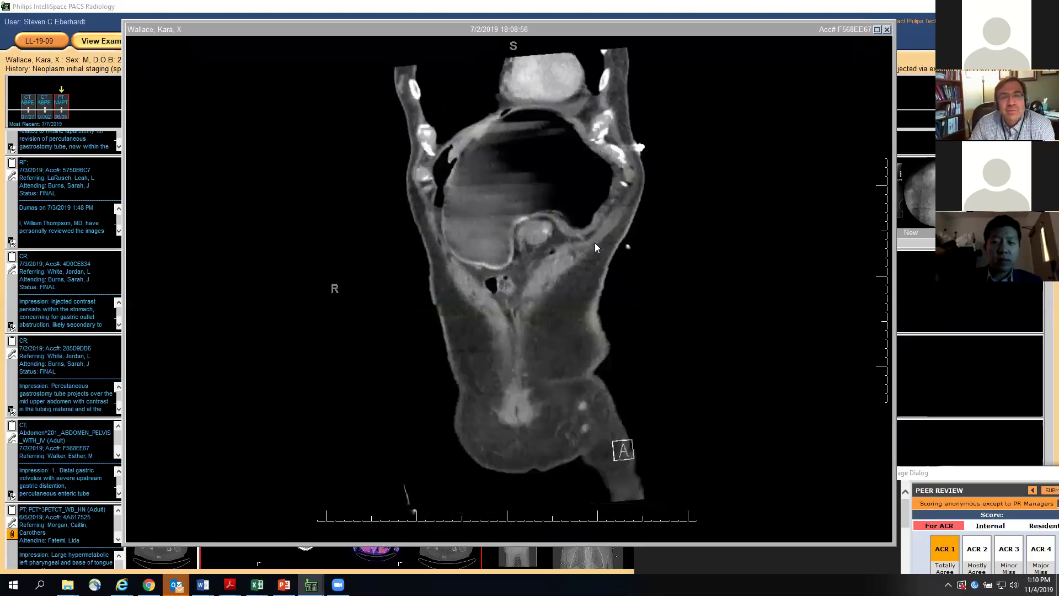
pyautogui.scroll(1, 595, 243)
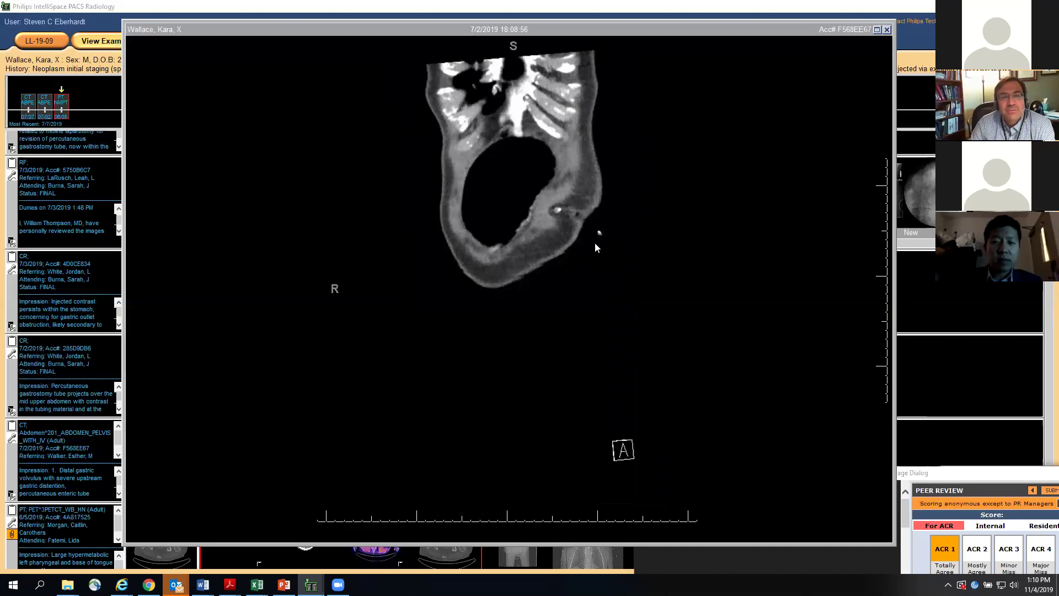
pyautogui.scroll(-5, 595, 242)
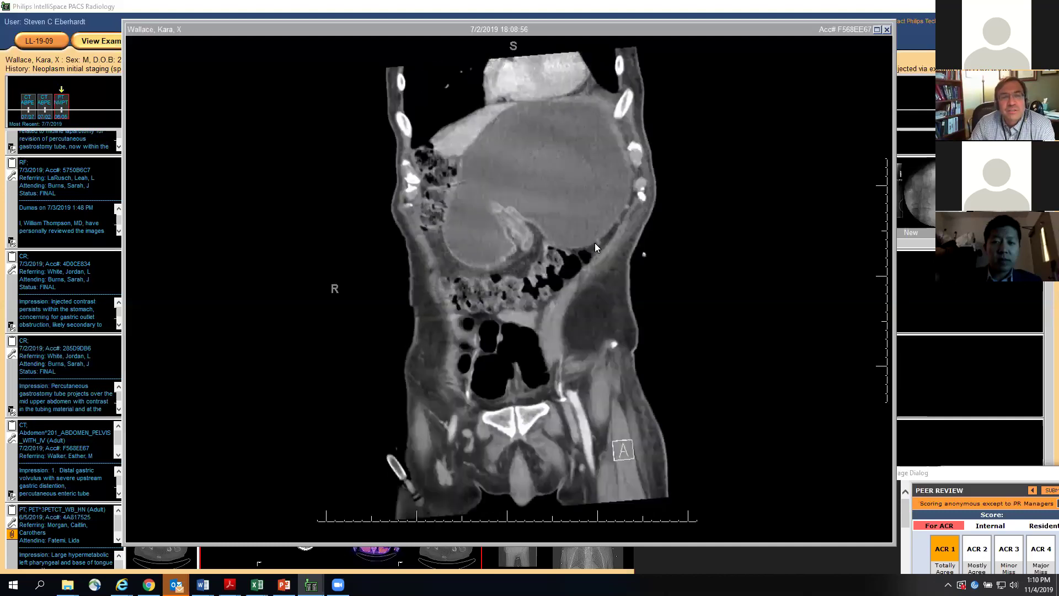
pyautogui.scroll(-2, 594, 243)
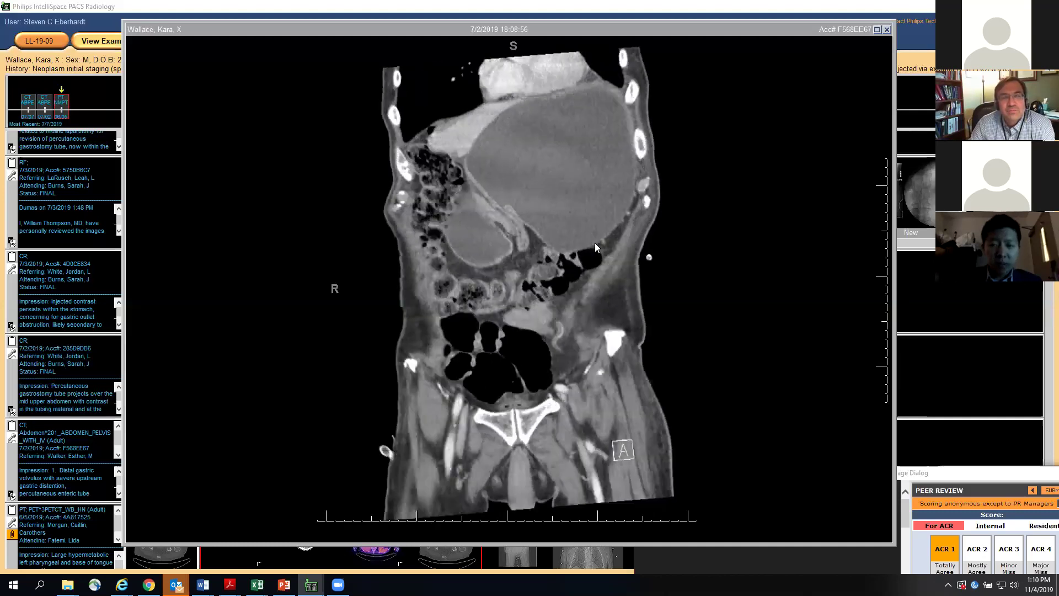
pyautogui.scroll(2, 595, 242)
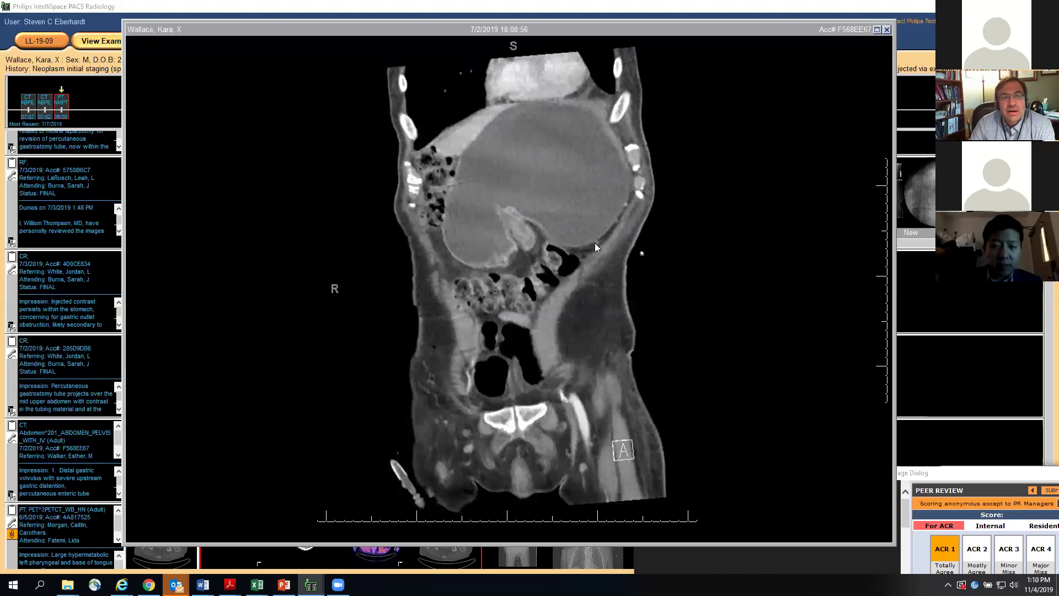
pyautogui.scroll(5, 596, 243)
pyautogui.scroll(-5, 595, 242)
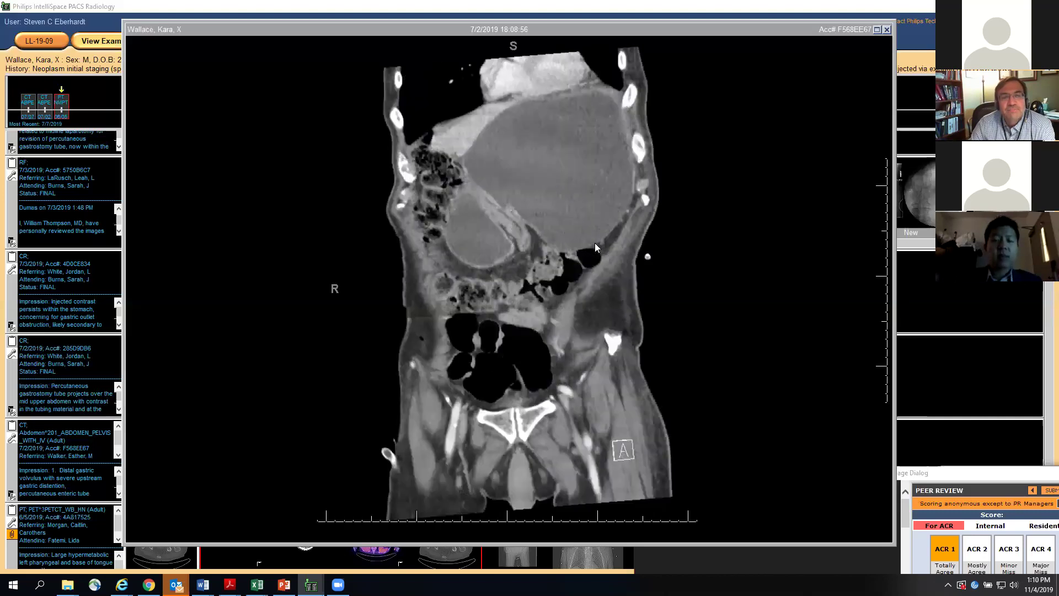
pyautogui.scroll(-1, 595, 242)
pyautogui.scroll(-5, 594, 248)
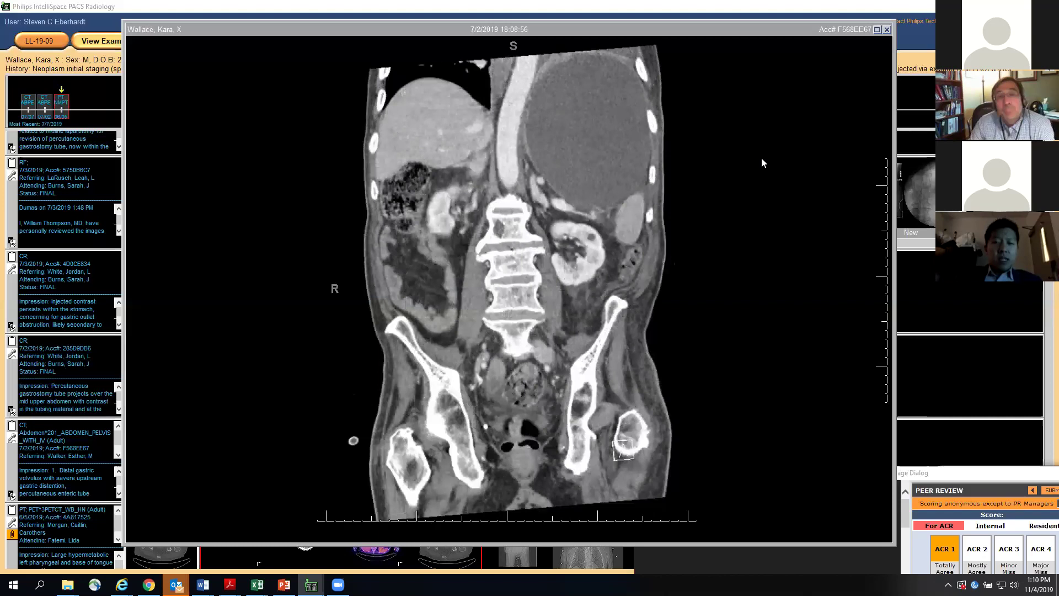
pyautogui.scroll(-1, 749, 149)
pyautogui.scroll(3, 748, 146)
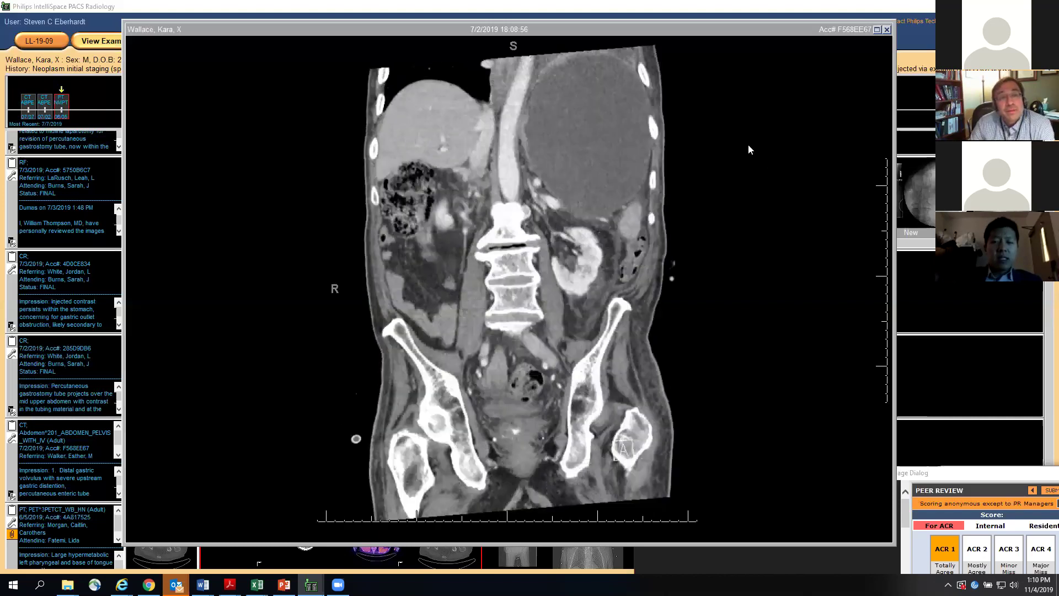
pyautogui.scroll(10, 748, 144)
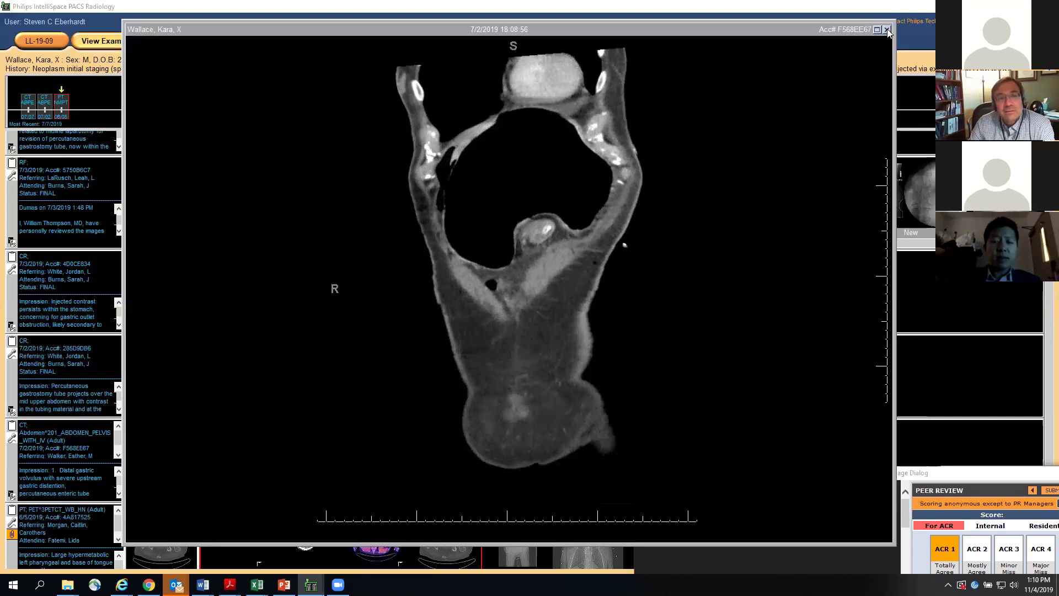
# Swap the coronal CT for the fluoroscopy RF Series 2, showing contrast outlining the stomach
pyautogui.click(887, 30)
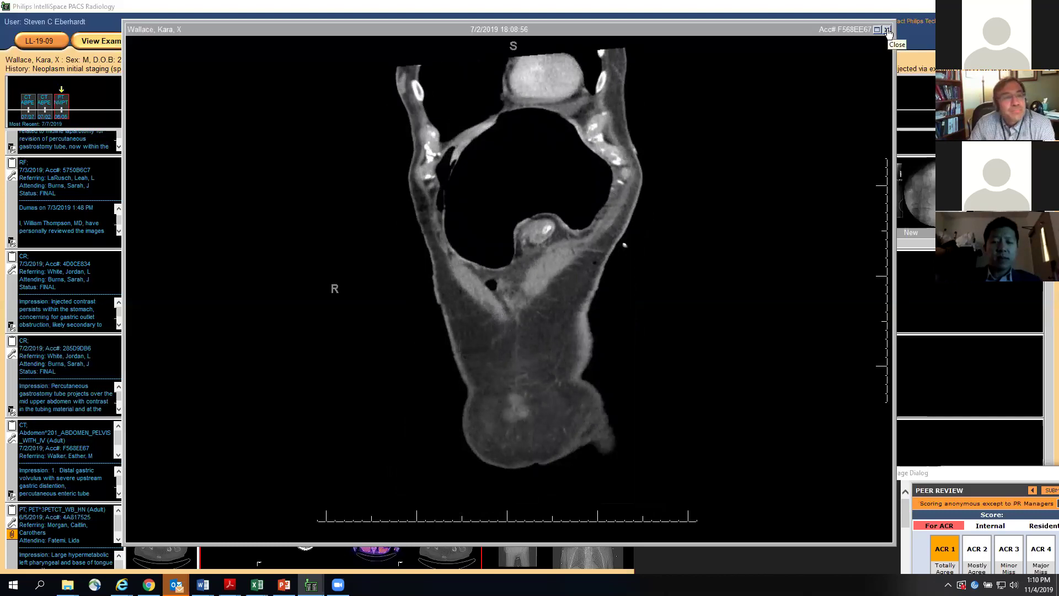
pyautogui.doubleClick(234, 196)
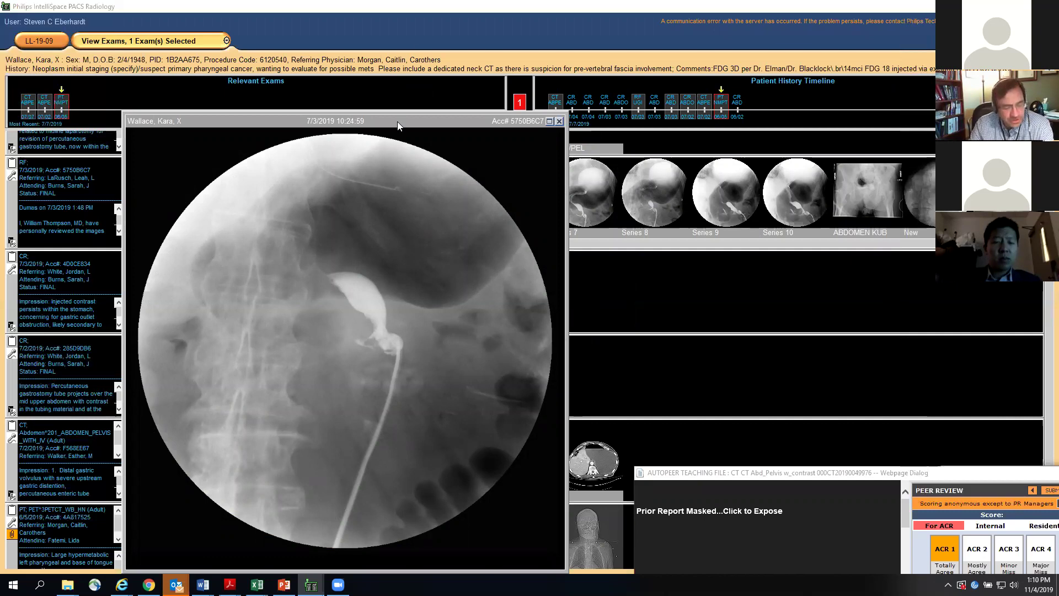
pyautogui.moveTo(398, 121); pyautogui.dragTo(420, 46)
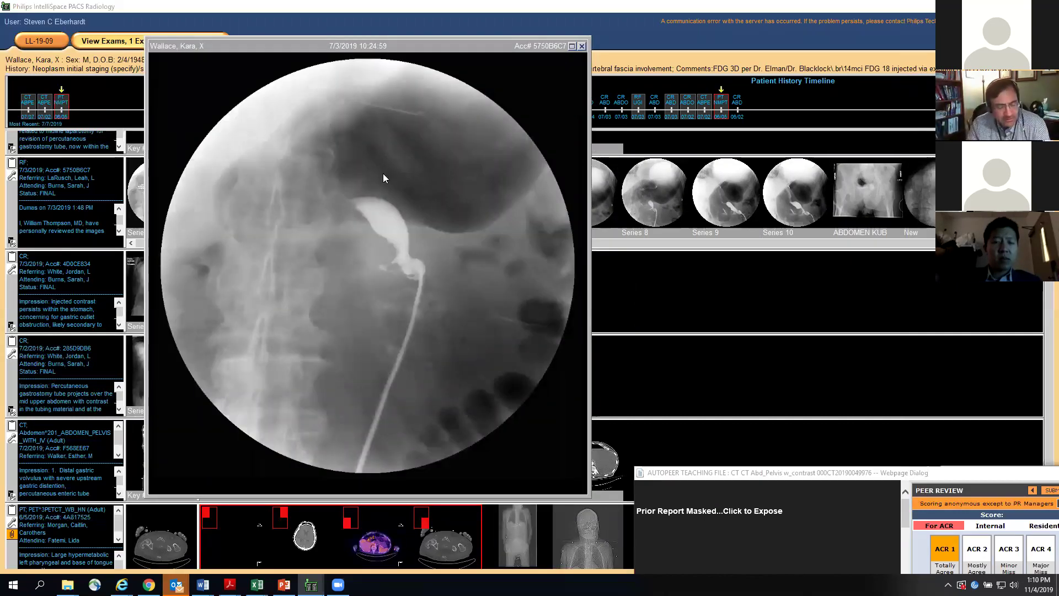
pyautogui.scroll(-1, 386, 208)
pyautogui.scroll(-1, 389, 224)
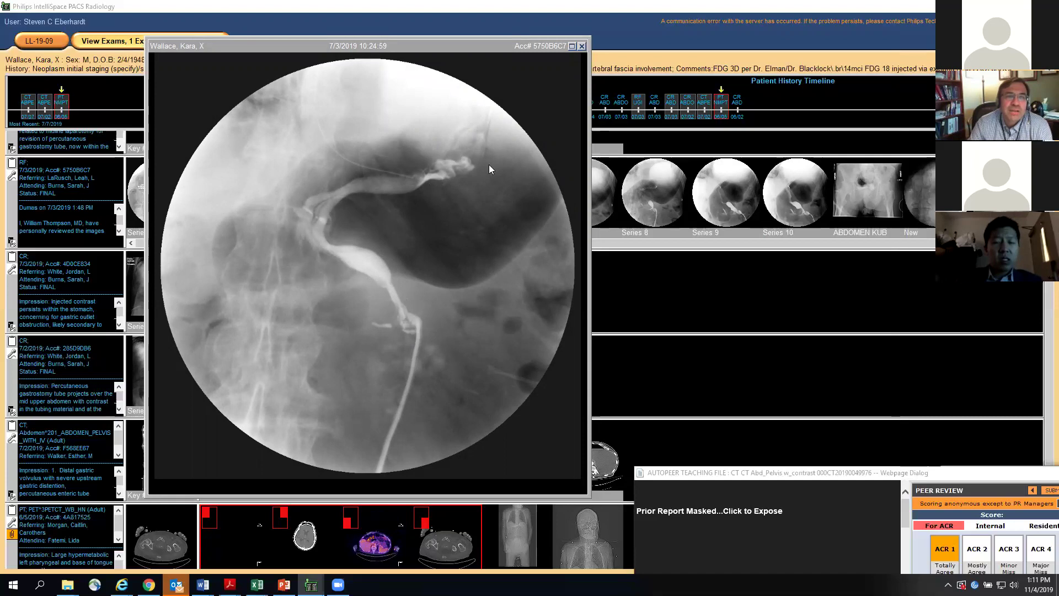
# Page through the fluoroscopy images of the contrast-filled gastric outlet, then close the viewer
pyautogui.scroll(-1, 483, 160)
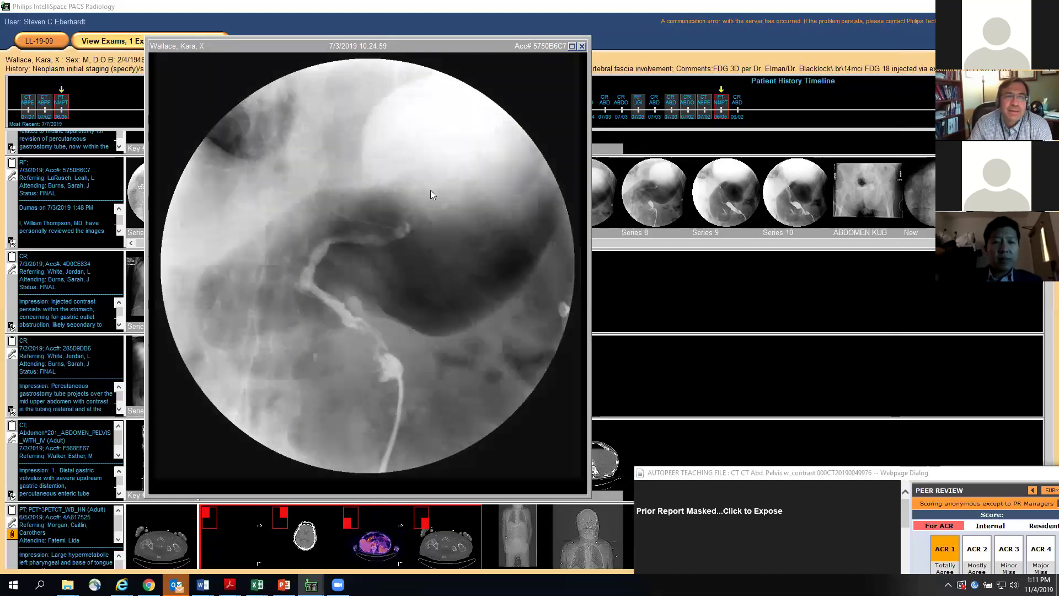
pyautogui.scroll(-1, 425, 142)
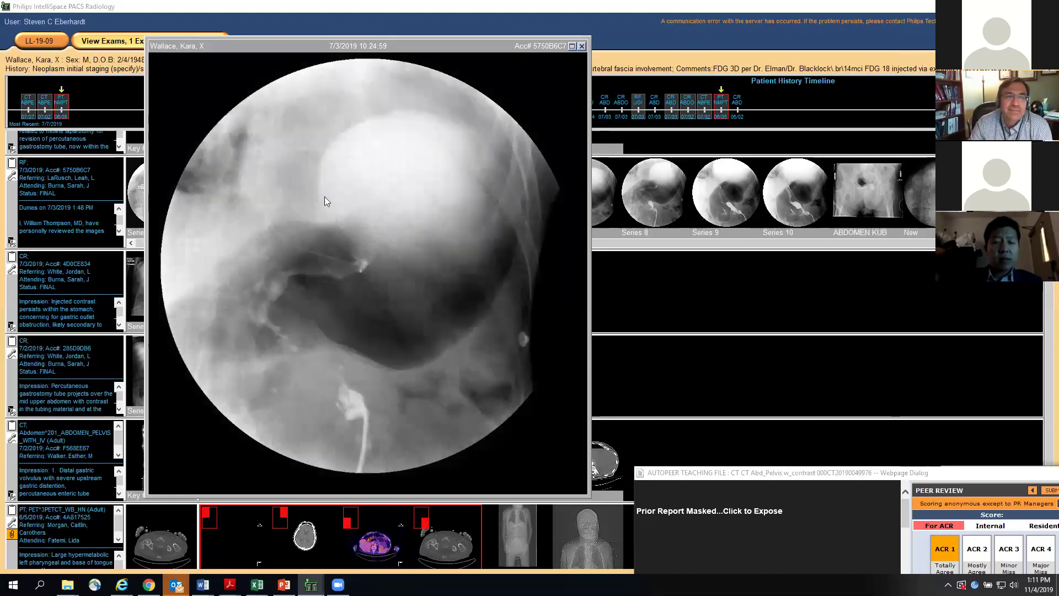
pyautogui.scroll(-1, 385, 223)
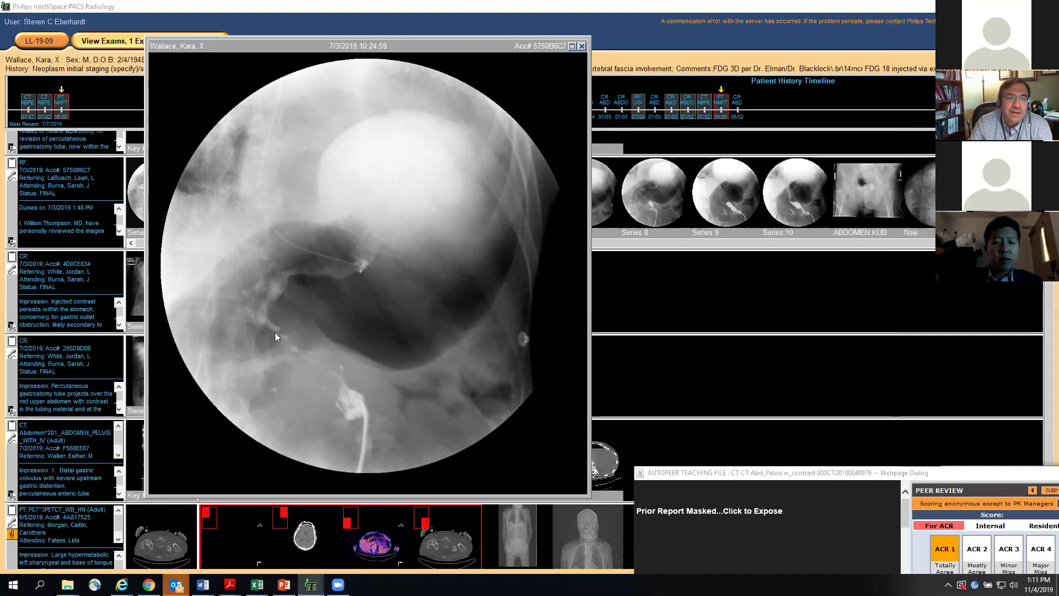
pyautogui.scroll(-1, 301, 391)
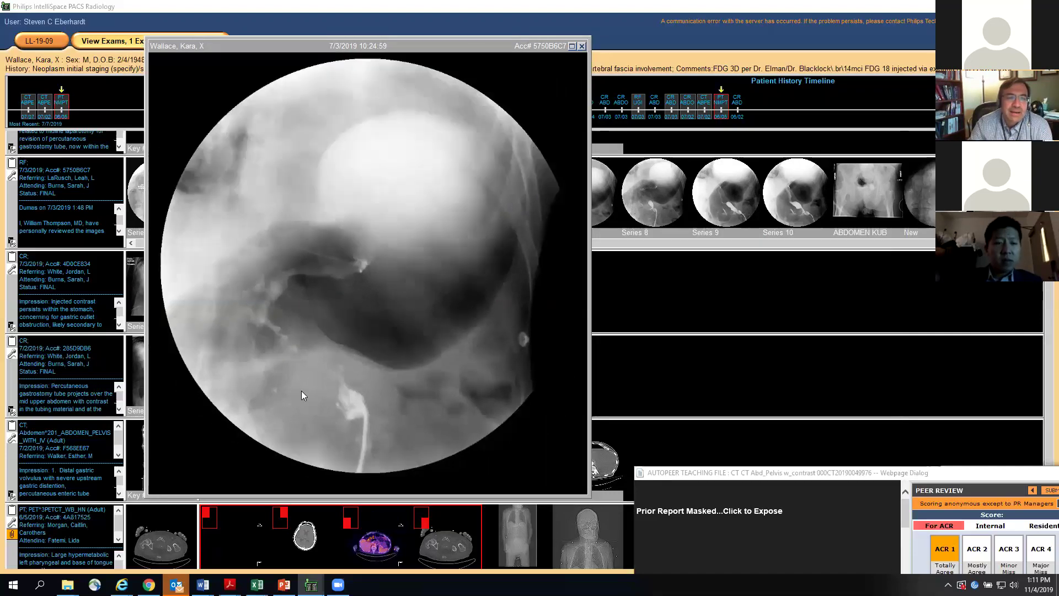
pyautogui.scroll(-1, 391, 363)
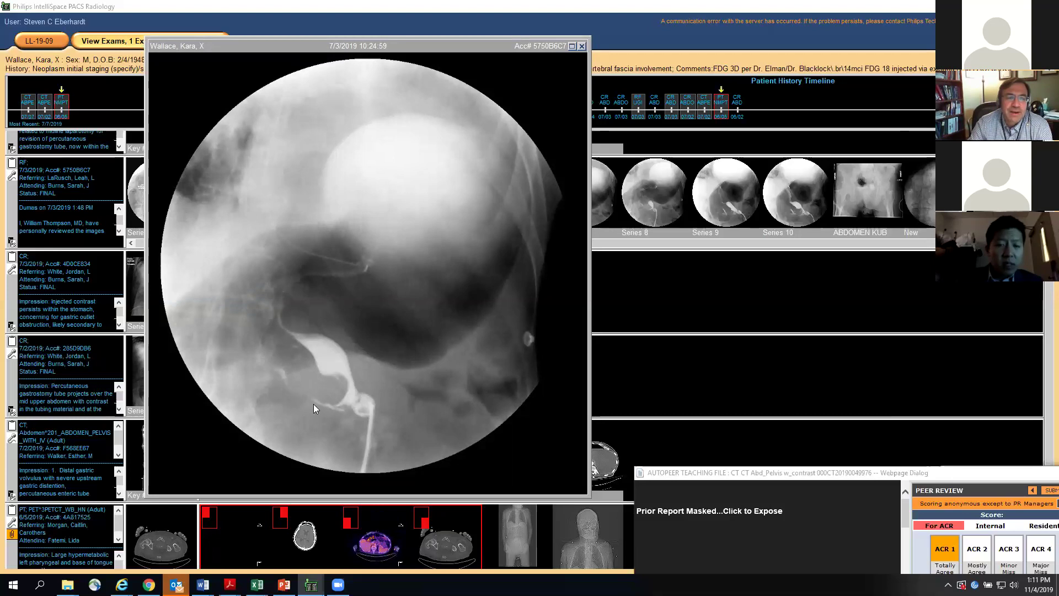
pyautogui.scroll(-1, 287, 384)
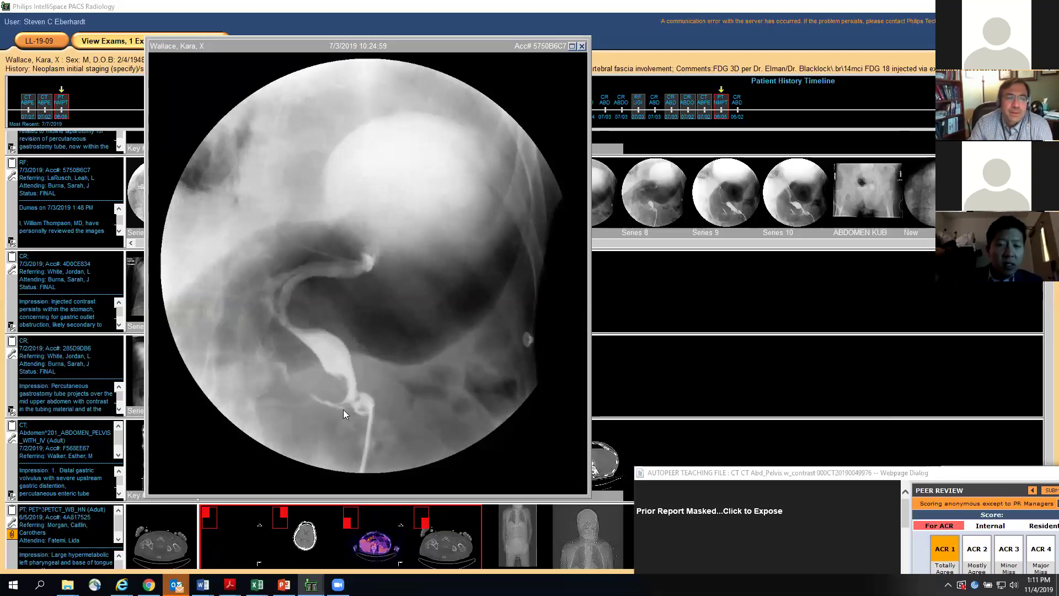
pyautogui.scroll(-1, 341, 413)
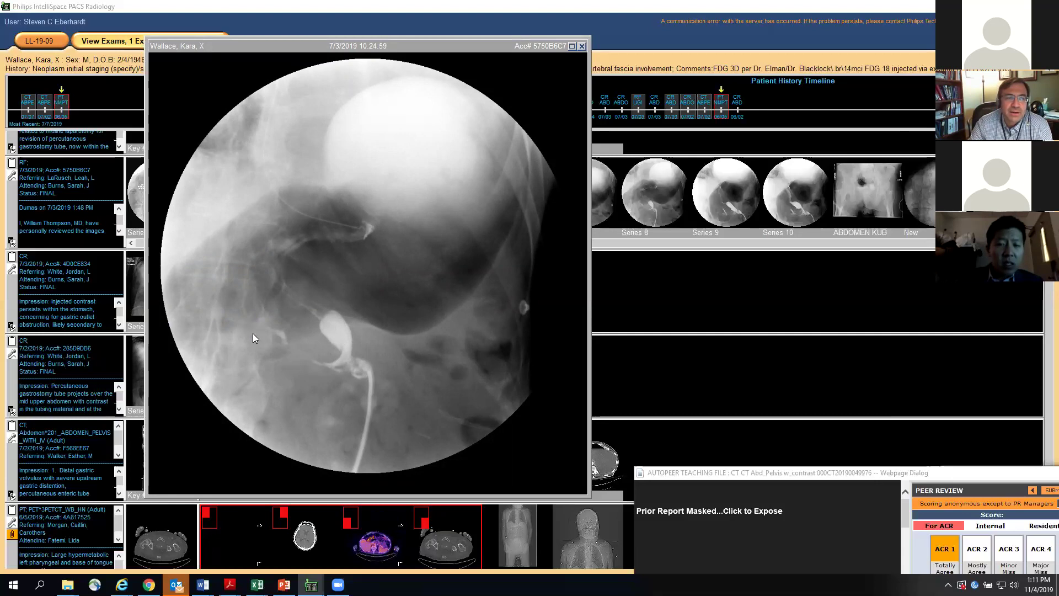
pyautogui.scroll(-1, 253, 334)
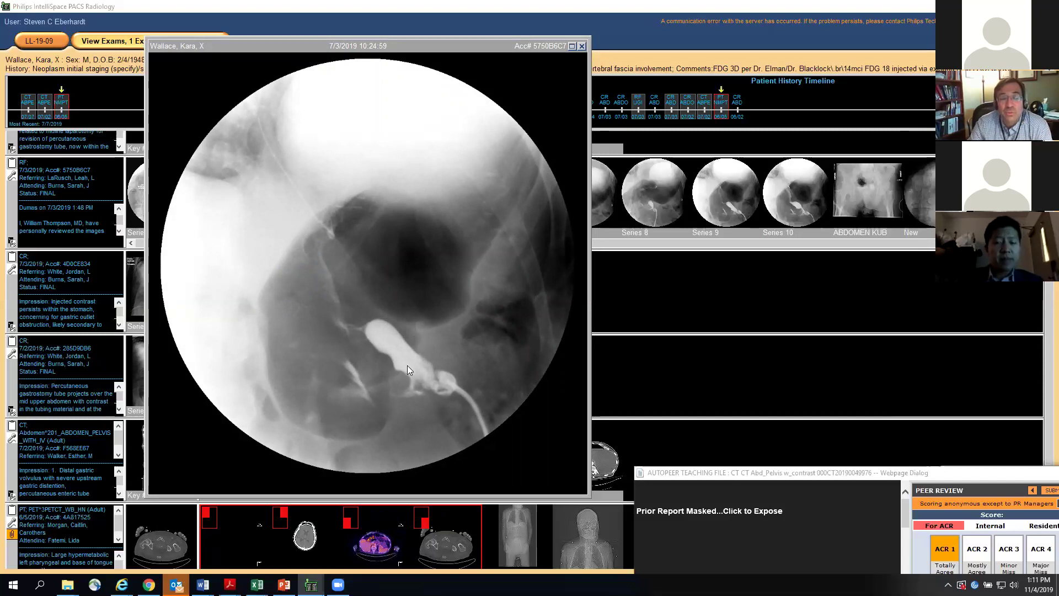
pyautogui.click(581, 45)
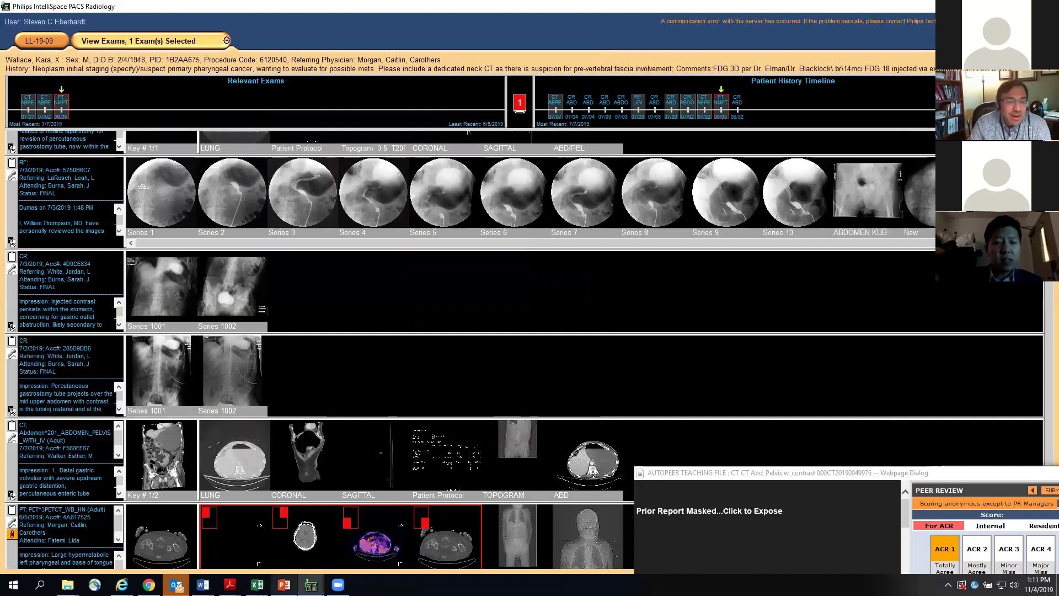
# Bring up the Gastric Outlet Gastrostomy deck and present the Findings at Surgery slide full-screen
pyautogui.moveTo(283, 584)
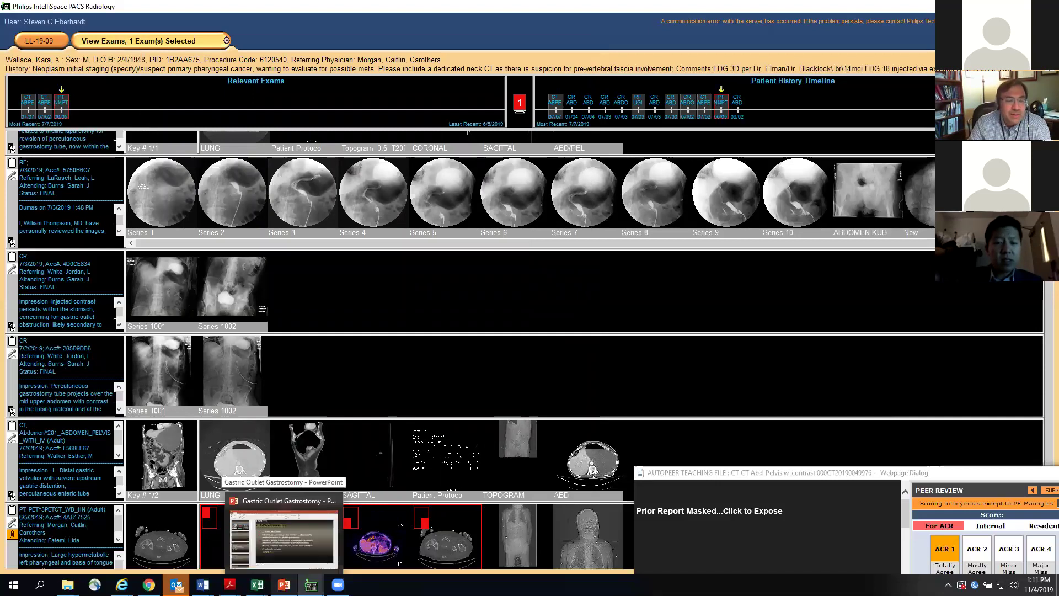
pyautogui.click(283, 538)
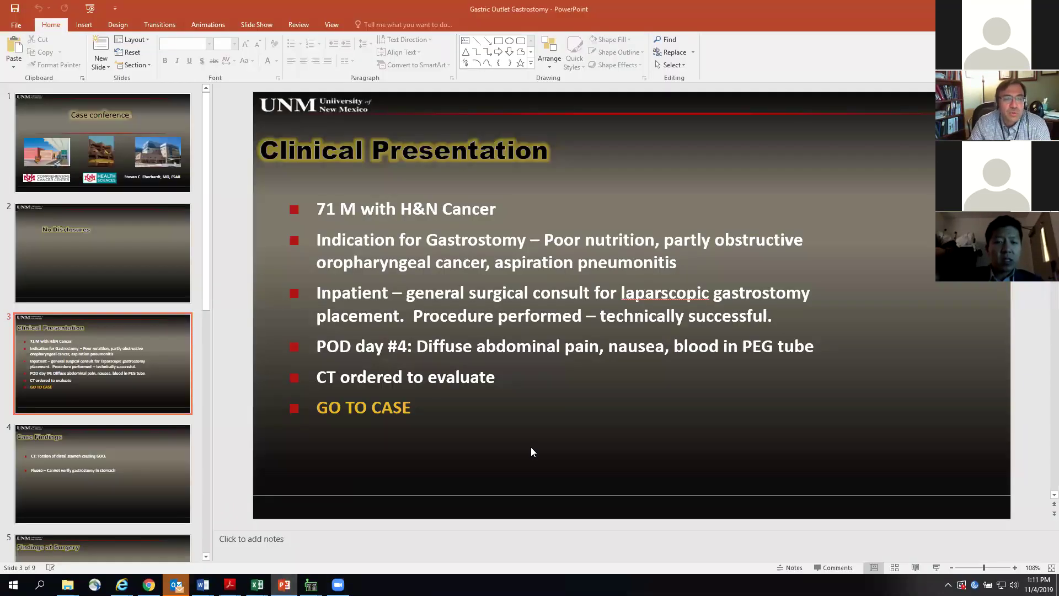
pyautogui.press('pagedown')
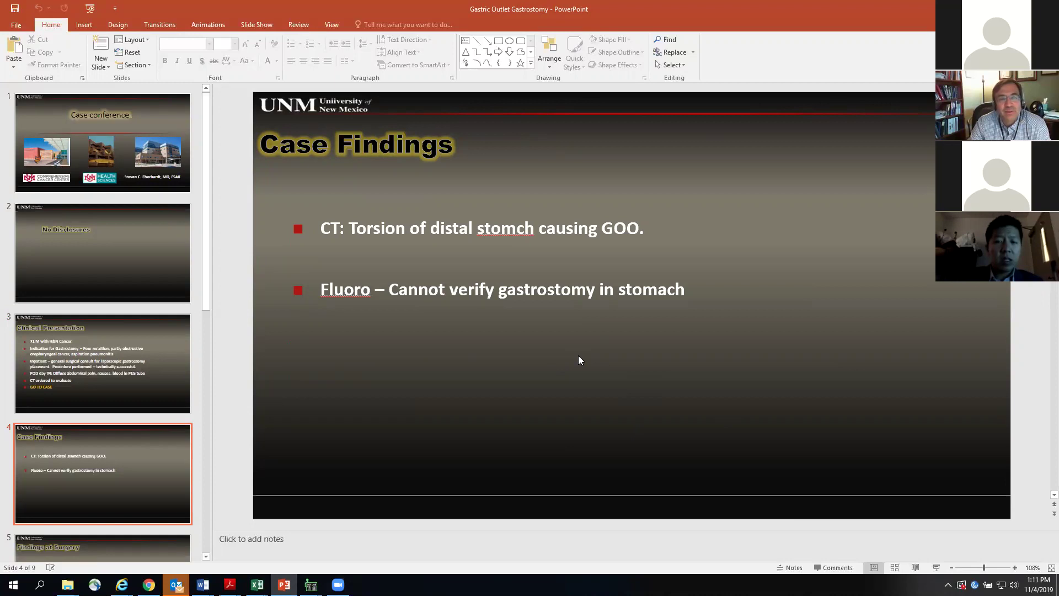
pyautogui.scroll(-1, 579, 360)
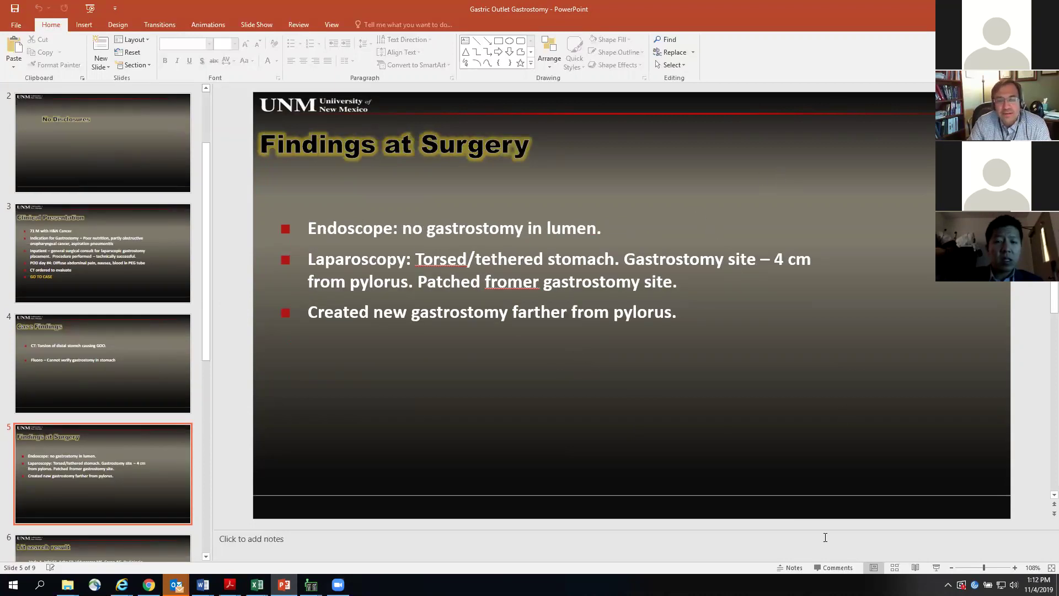
pyautogui.click(934, 570)
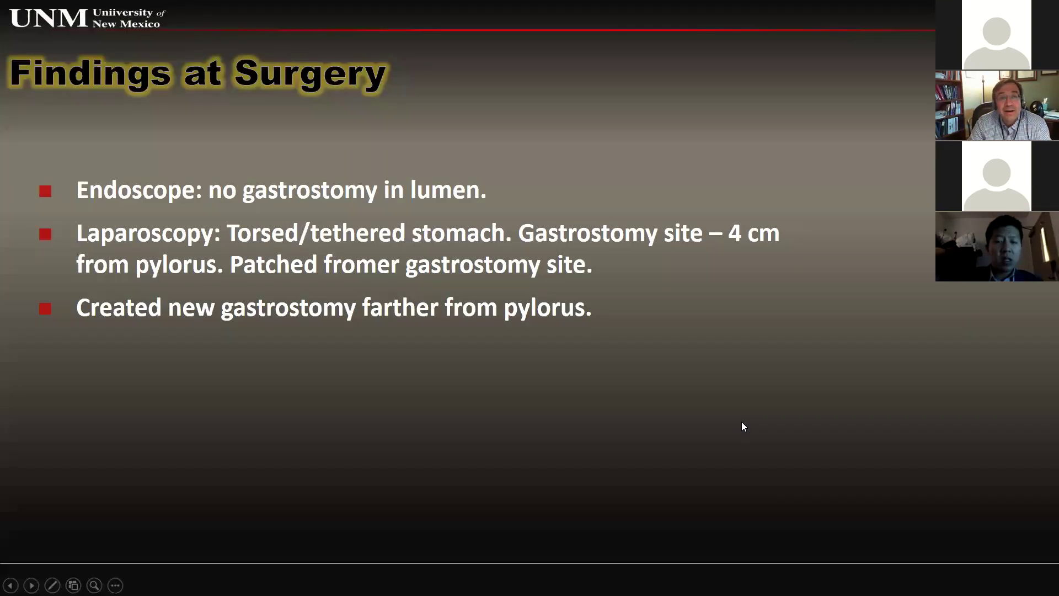